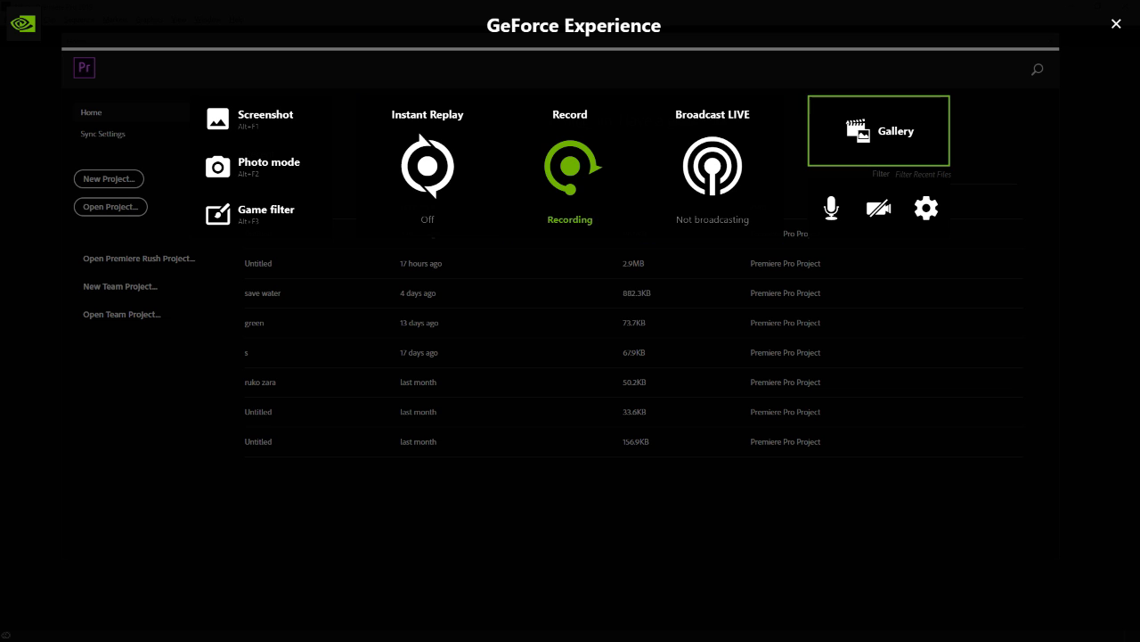
Step: Dismiss the GeForce Experience overlay and start a new project
{"action": "left_click", "coordinate": [1114, 25]}
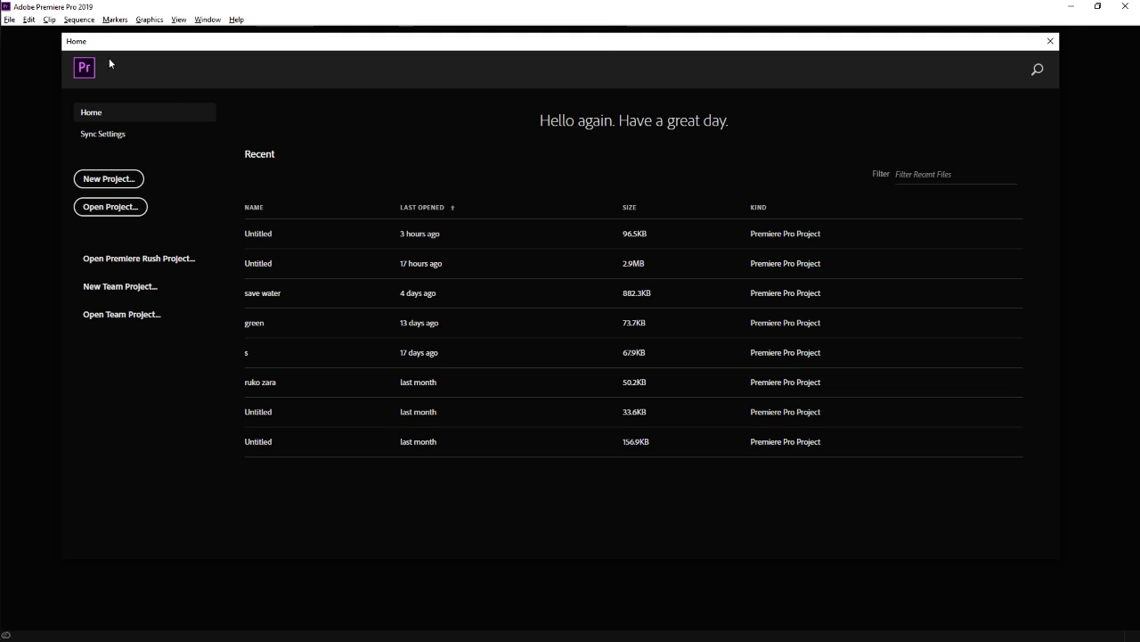
{"action": "left_click", "coordinate": [10, 20]}
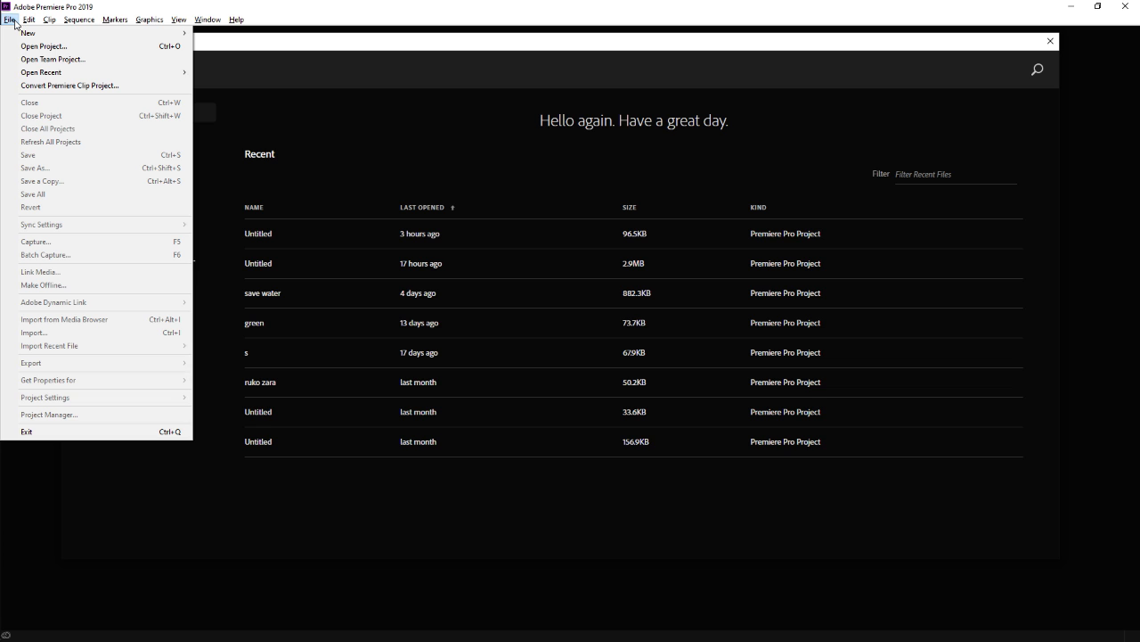
{"action": "mouse_move", "coordinate": [39, 36]}
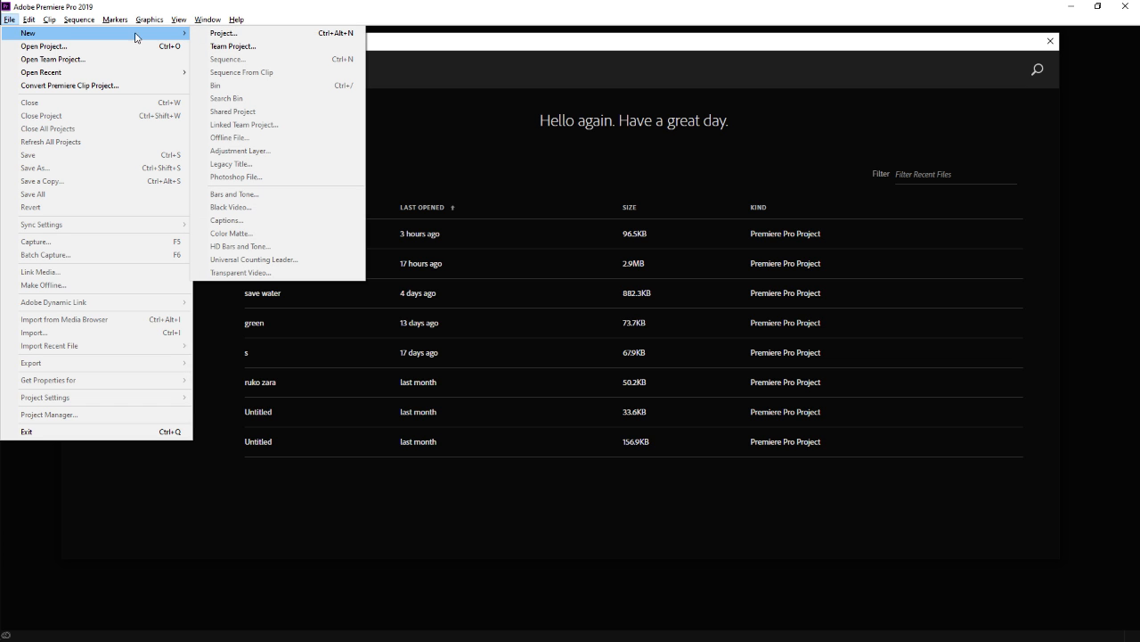
{"action": "left_click", "coordinate": [242, 35]}
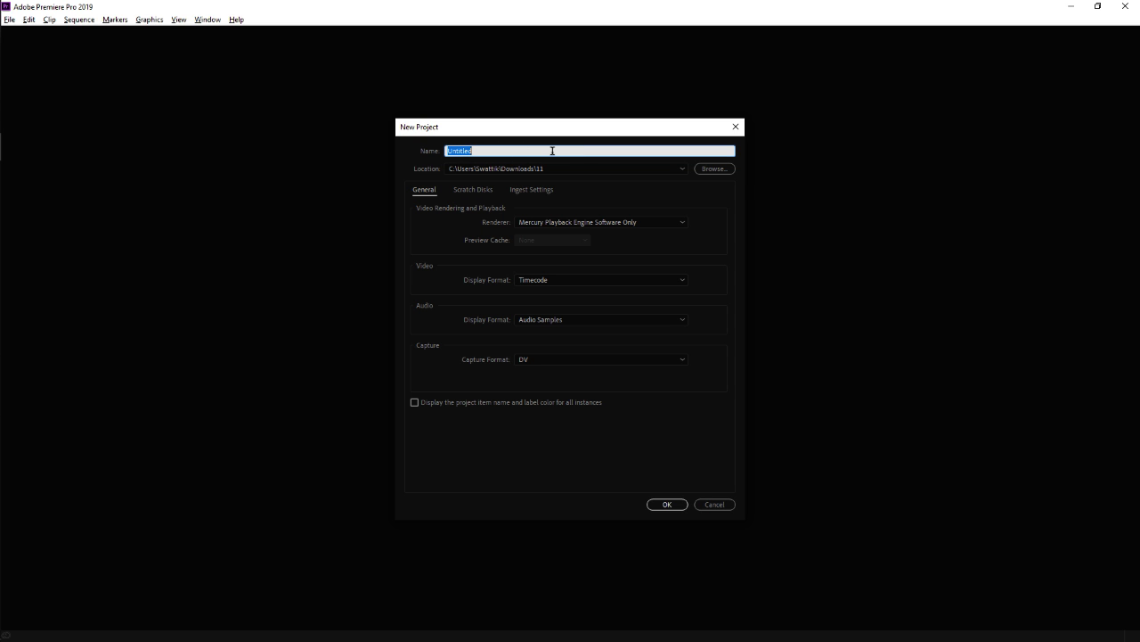
Step: Set the new project's location to the folder 11 in Downloads
{"action": "left_click", "coordinate": [712, 170]}
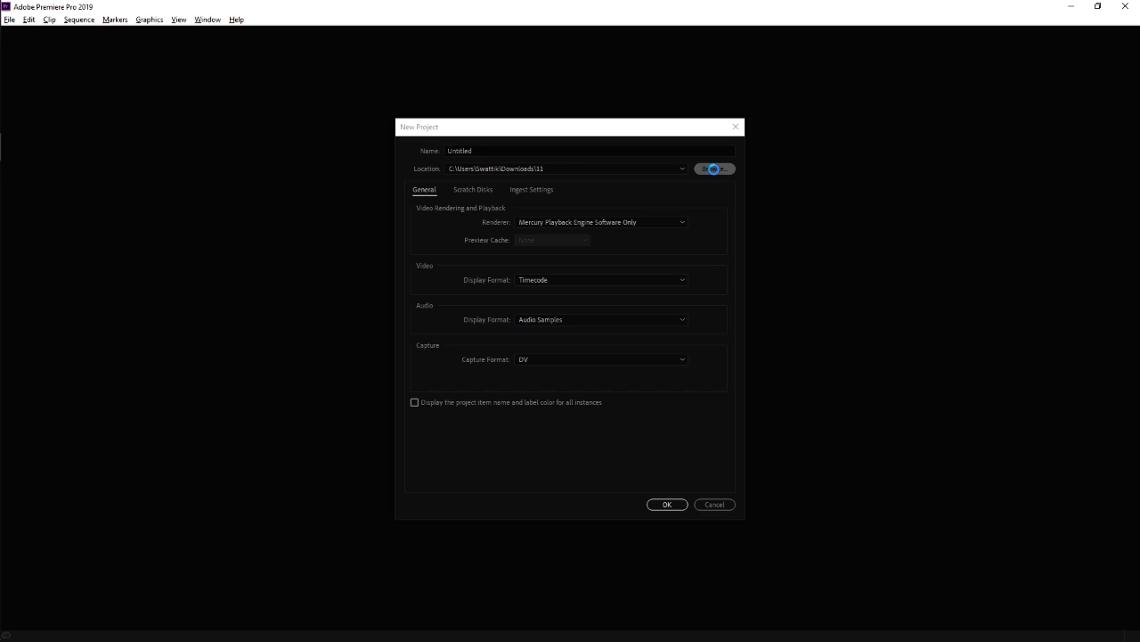
{"action": "left_click", "coordinate": [402, 243]}
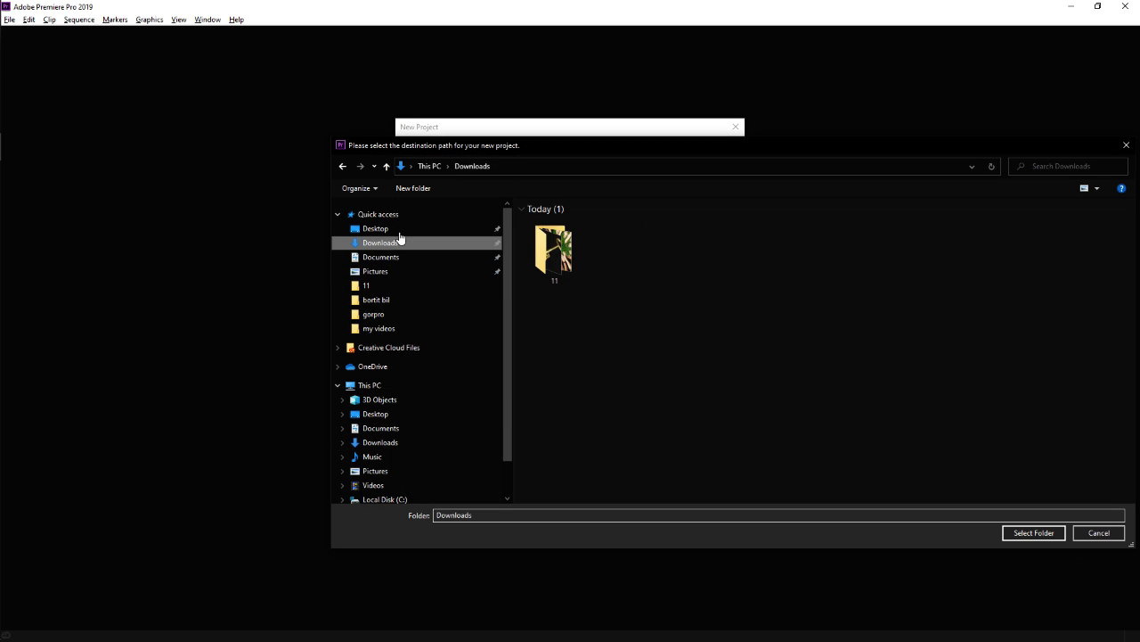
{"action": "left_click", "coordinate": [400, 231]}
{"action": "left_click", "coordinate": [404, 244]}
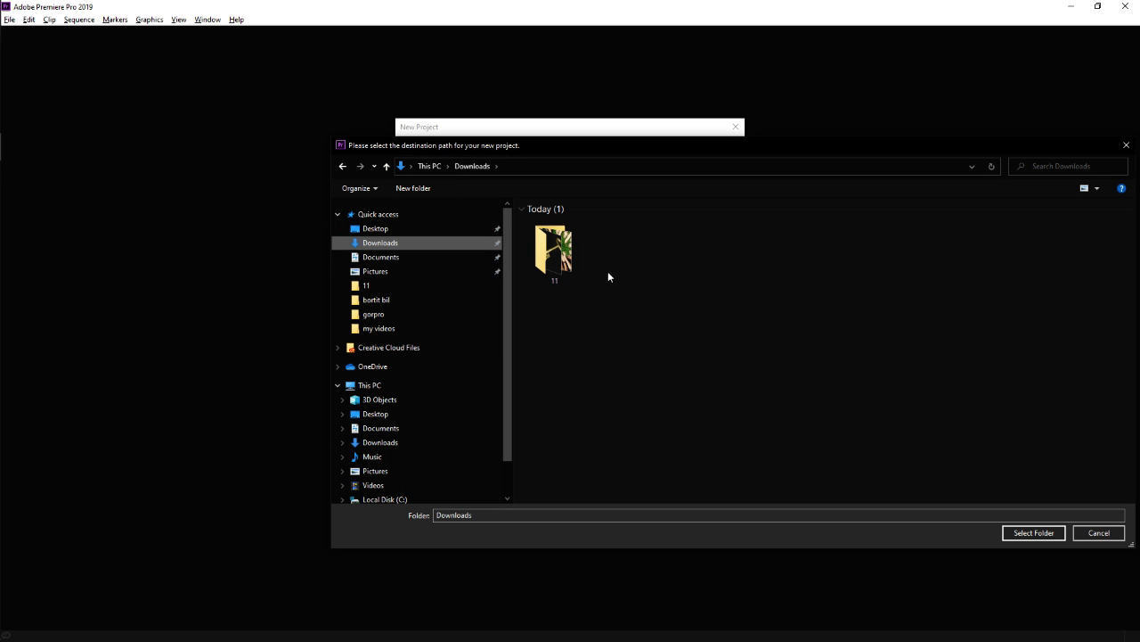
{"action": "left_click", "coordinate": [557, 261]}
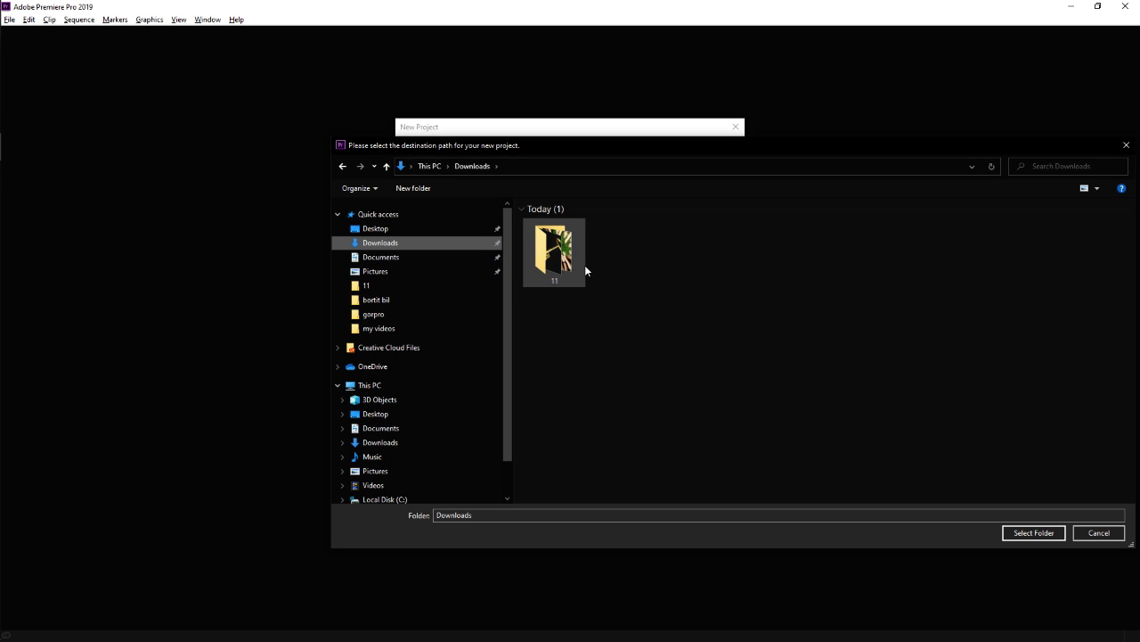
{"action": "left_click", "coordinate": [1057, 535]}
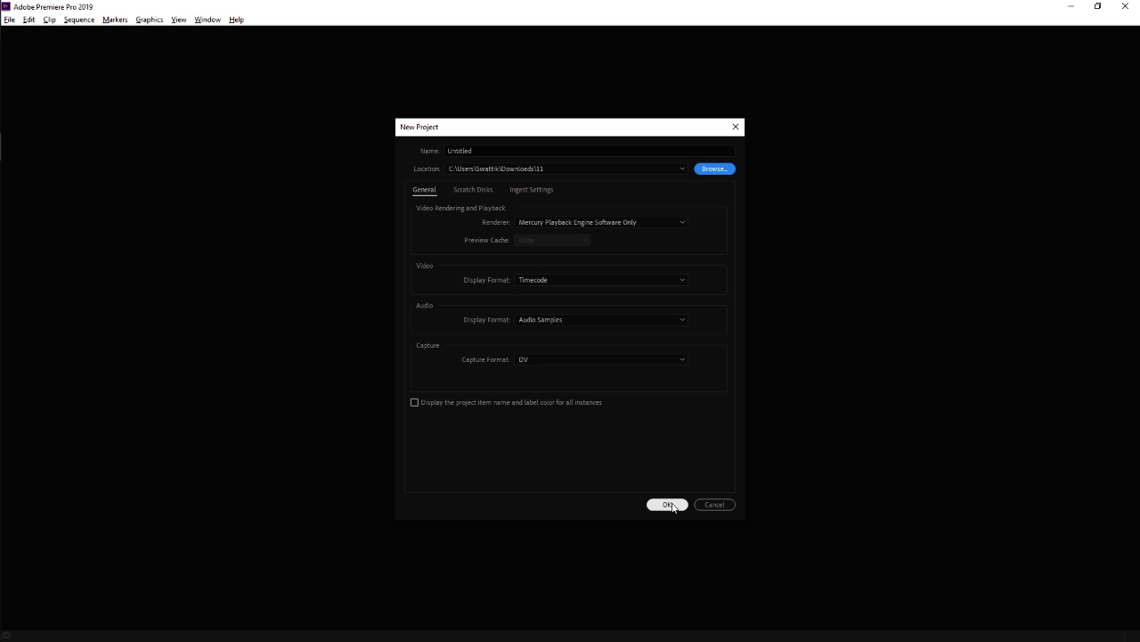
Step: Name the project "new" and create it with the default settings
{"action": "left_click", "coordinate": [512, 150]}
{"action": "left_click_drag", "start_coordinate": [513, 149], "coordinate": [385, 143]}
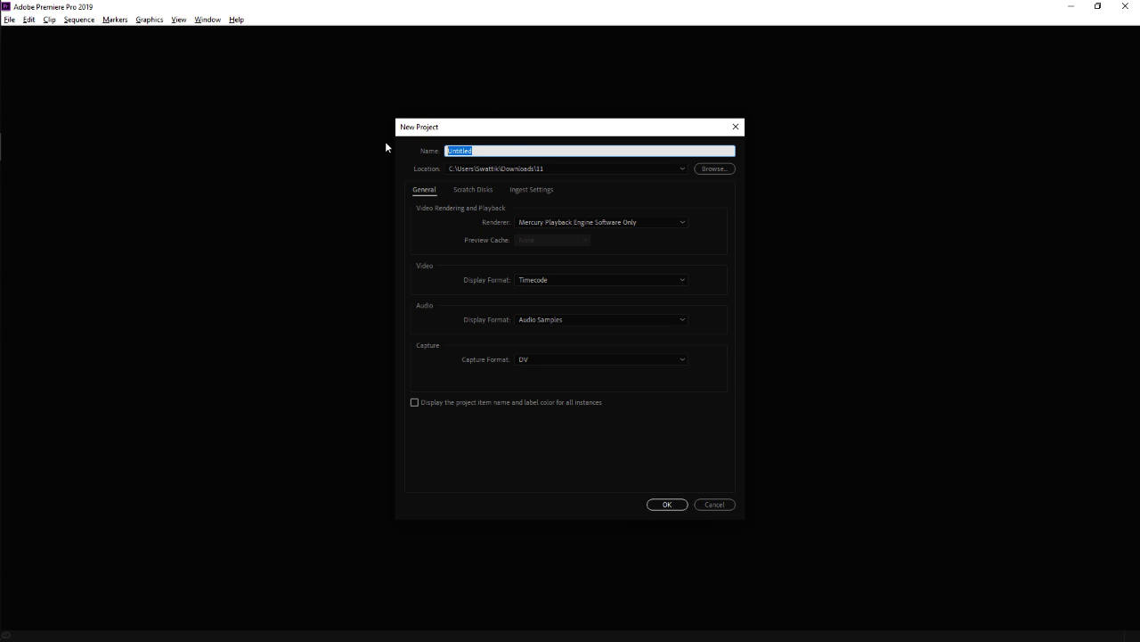
{"action": "type", "text": "new"}
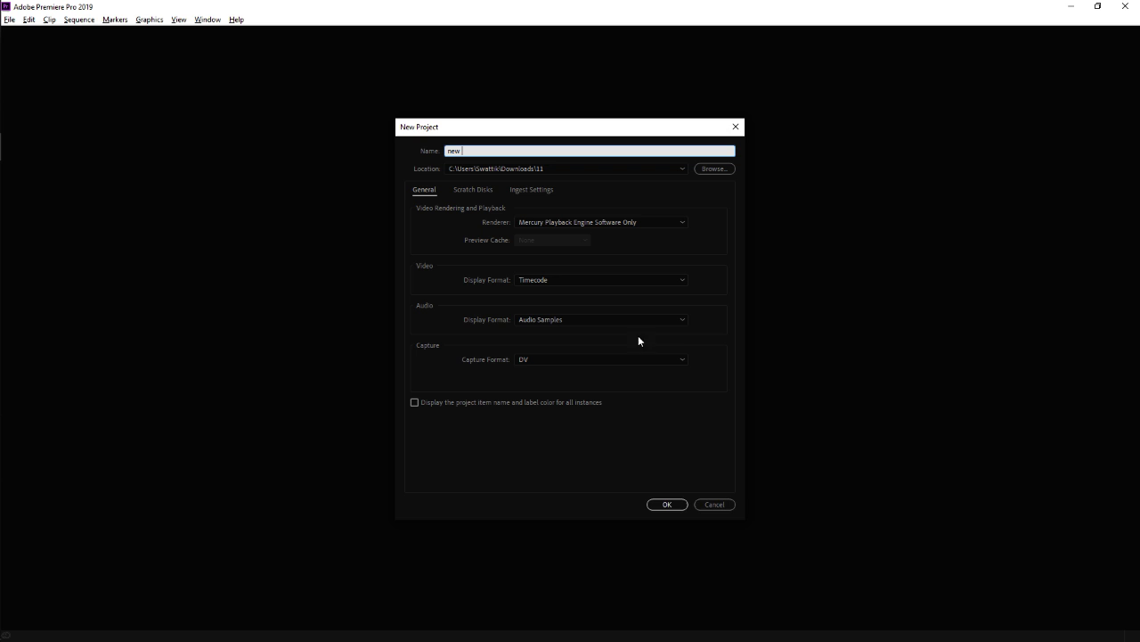
{"action": "left_click", "coordinate": [679, 505]}
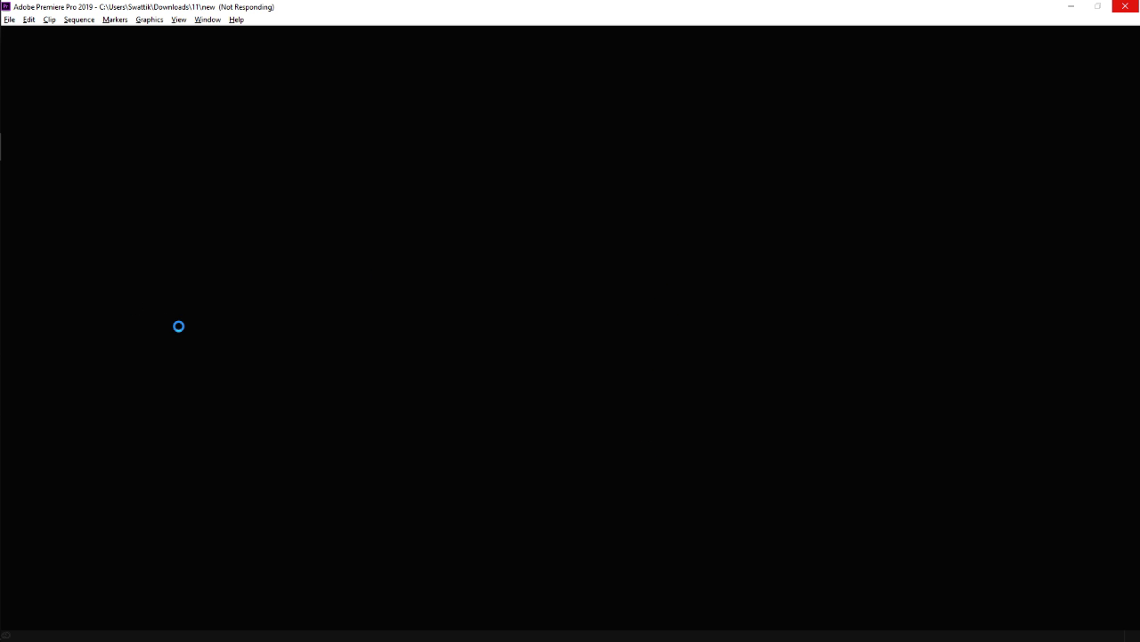
{"action": "mouse_move", "coordinate": [0, 276]}
{"action": "left_click", "coordinate": [513, 269]}
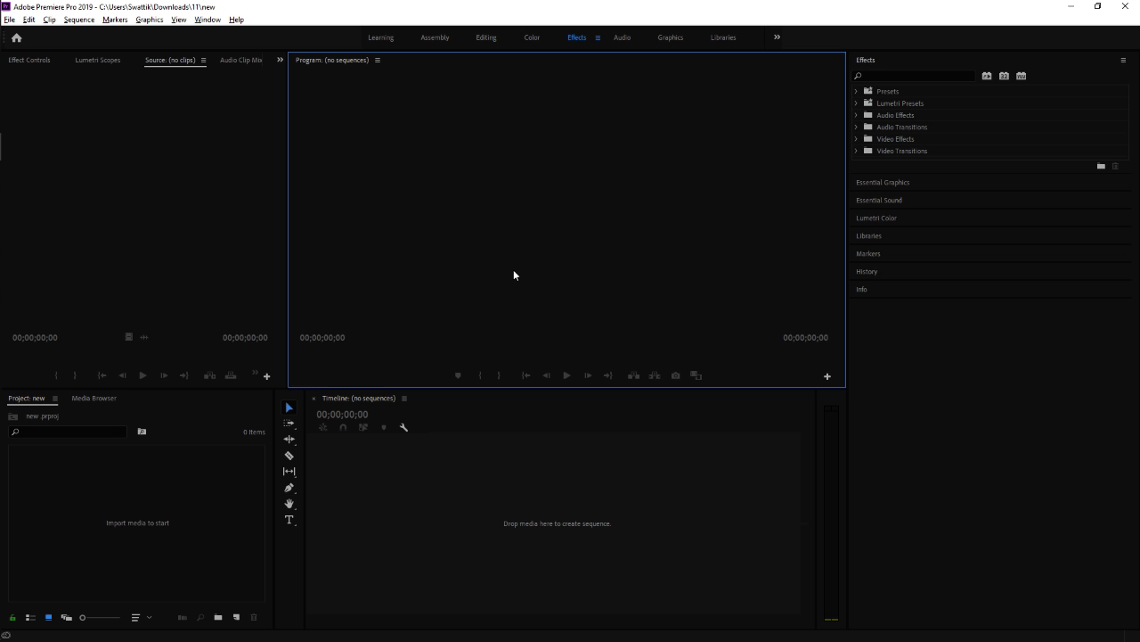
{"action": "left_click", "coordinate": [393, 484]}
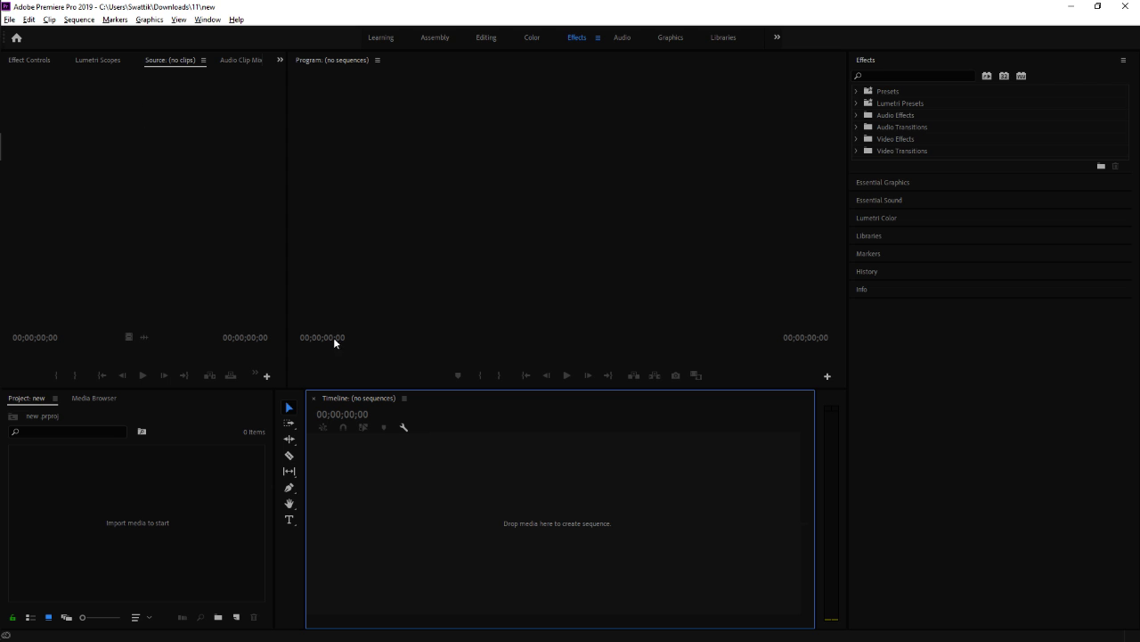
{"action": "left_click", "coordinate": [252, 438]}
{"action": "left_click", "coordinate": [489, 470]}
Step: Import the being-461698_1920, mental-2301393_1920 and zipper-2923487_1920 images from the Downloads folder into the project
{"action": "mouse_move", "coordinate": [2, 230]}
{"action": "mouse_move", "coordinate": [4, 114]}
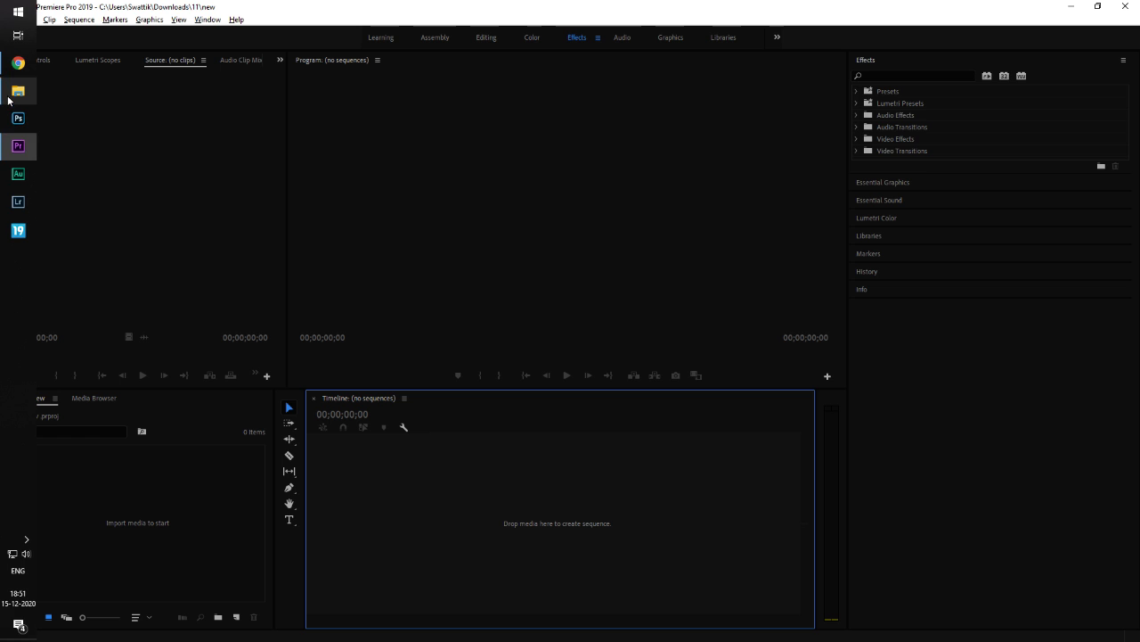
{"action": "left_click", "coordinate": [12, 94]}
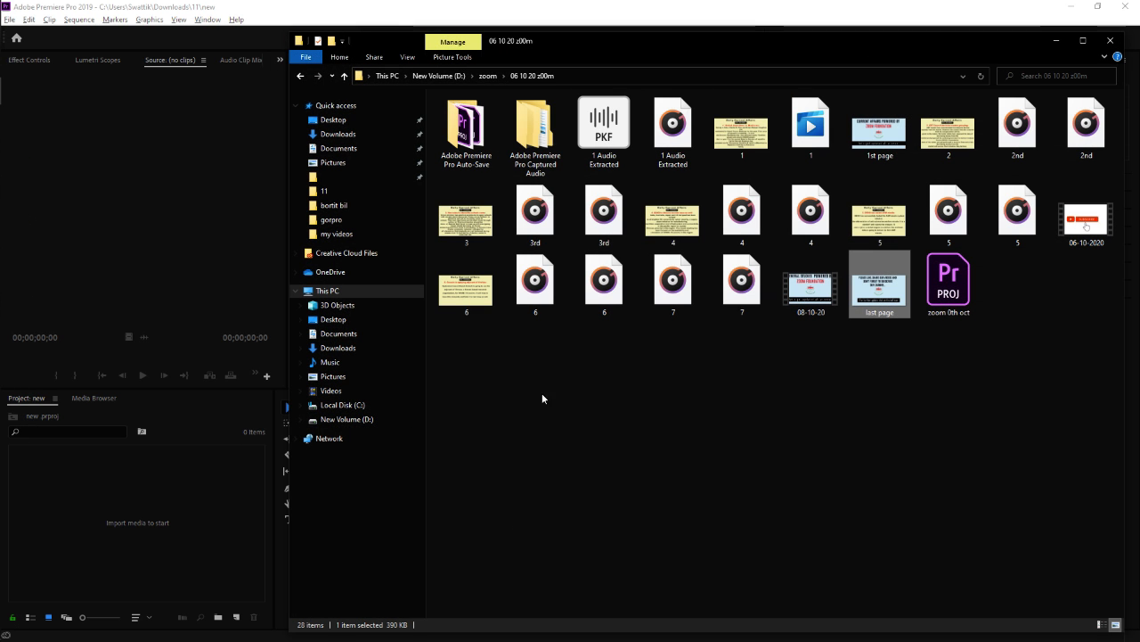
{"action": "left_click", "coordinate": [367, 137]}
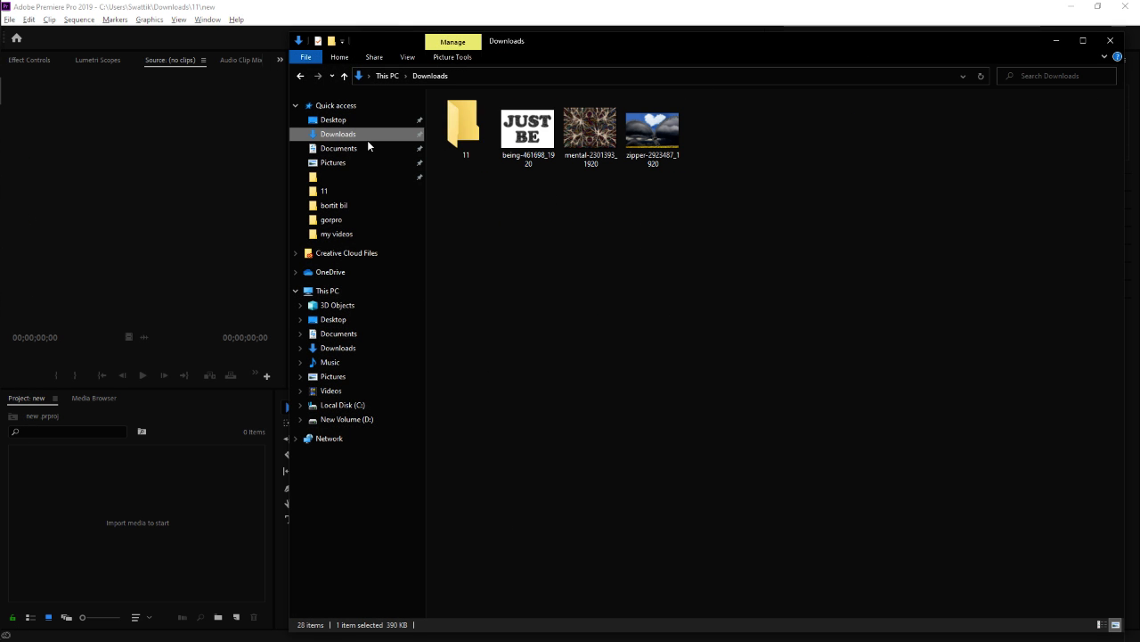
{"action": "left_click", "coordinate": [594, 143]}
{"action": "left_click", "coordinate": [531, 166], "text": "ctrl"}
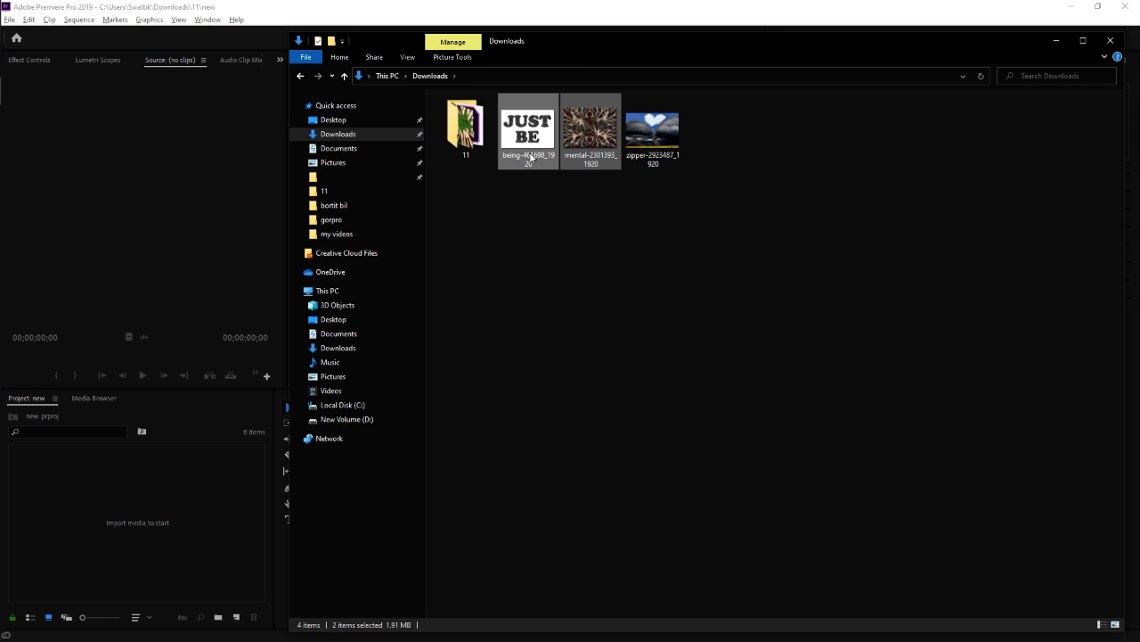
{"action": "left_click", "coordinate": [655, 154], "text": "ctrl"}
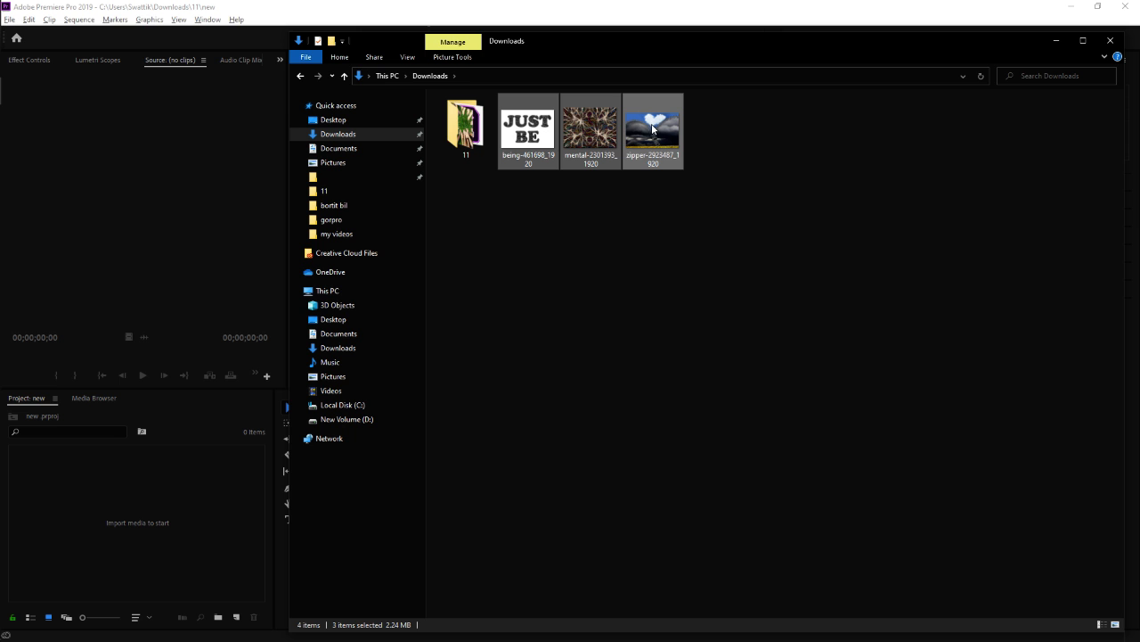
{"action": "left_click_drag", "start_coordinate": [655, 130], "coordinate": [104, 552]}
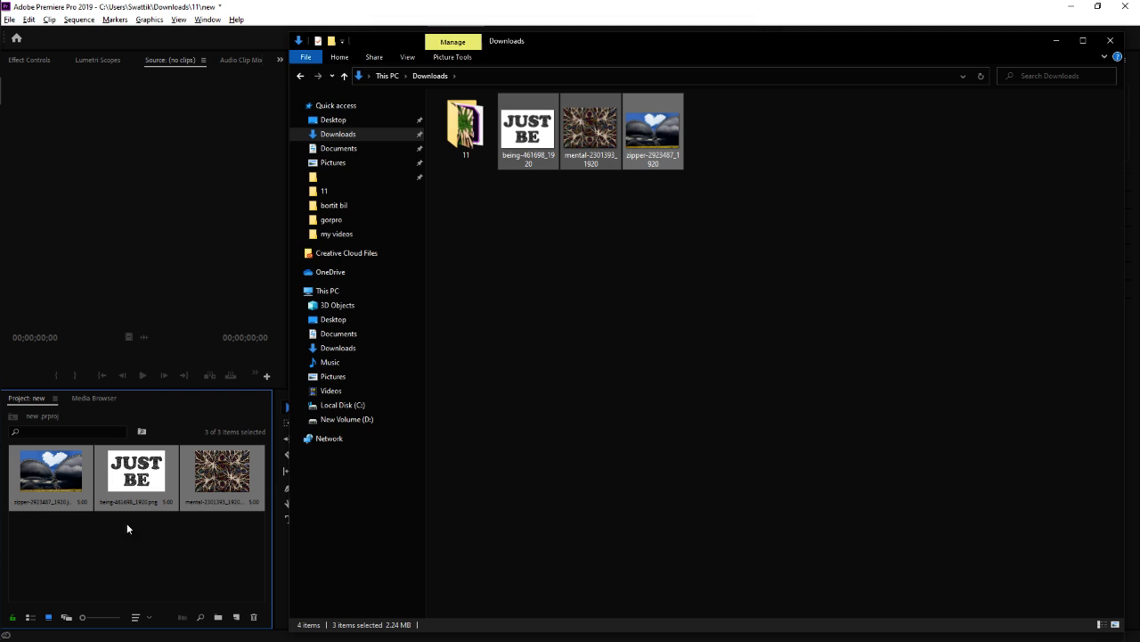
{"action": "left_click", "coordinate": [127, 523]}
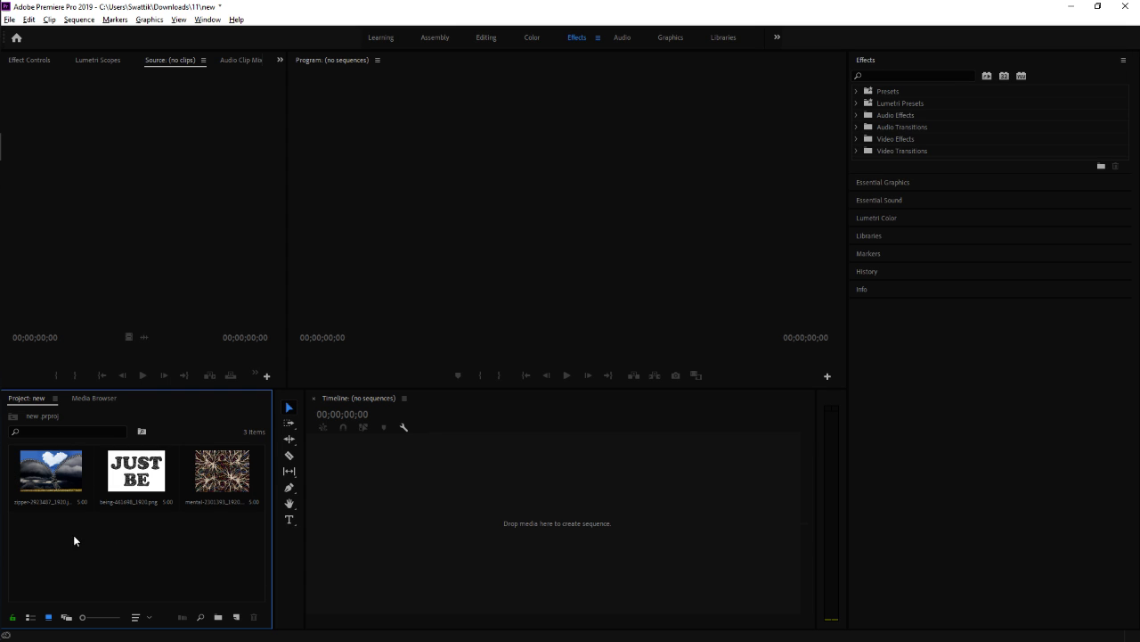
Step: Create a sequence from the zipper image in the empty timeline and preview its playback
{"action": "left_click_drag", "start_coordinate": [50, 488], "coordinate": [367, 463]}
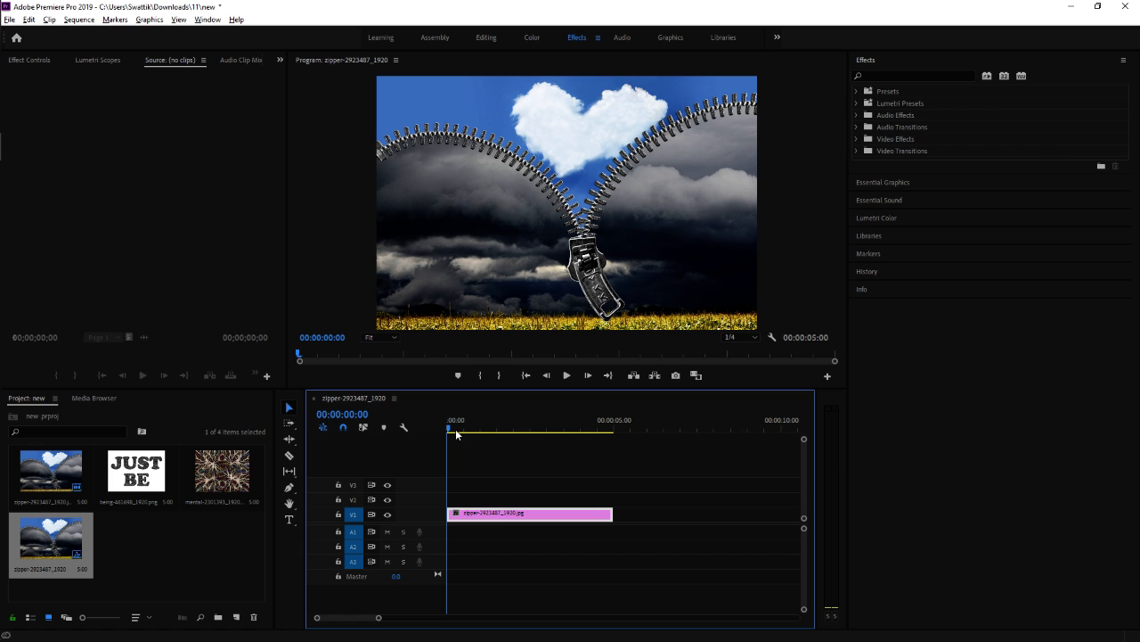
{"action": "mouse_move", "coordinate": [456, 429]}
{"action": "left_mouse_down"}
{"action": "mouse_move", "coordinate": [486, 430]}
{"action": "mouse_move", "coordinate": [463, 436]}
{"action": "left_mouse_up"}
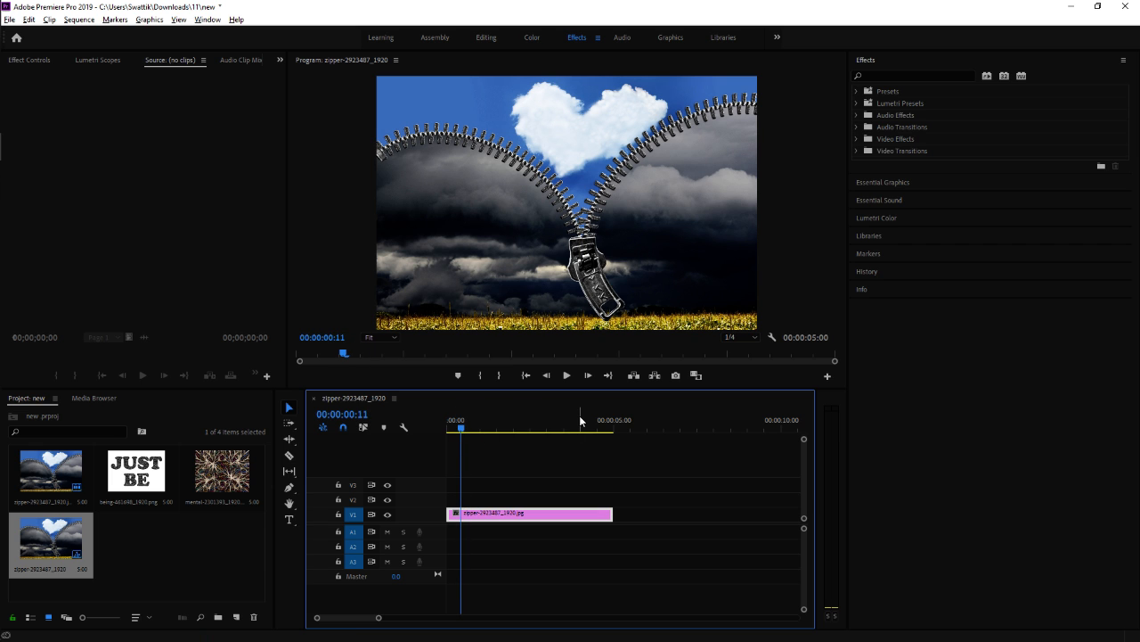
{"action": "key", "text": "space"}
{"action": "key", "text": "space"}
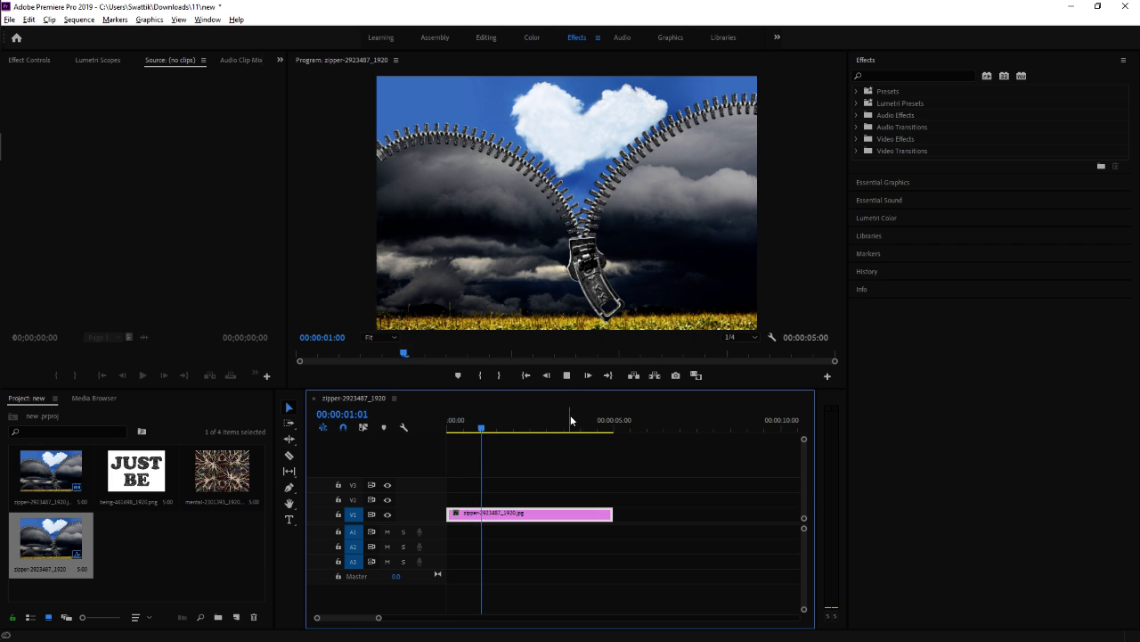
{"action": "left_click", "coordinate": [568, 376]}
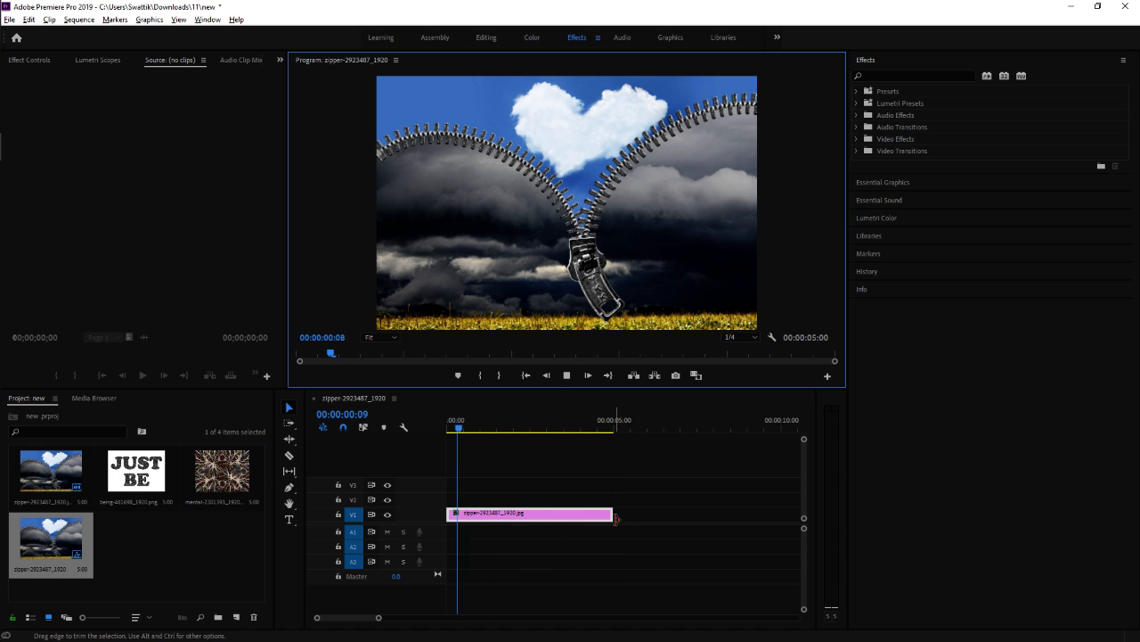
{"action": "key", "text": "space"}
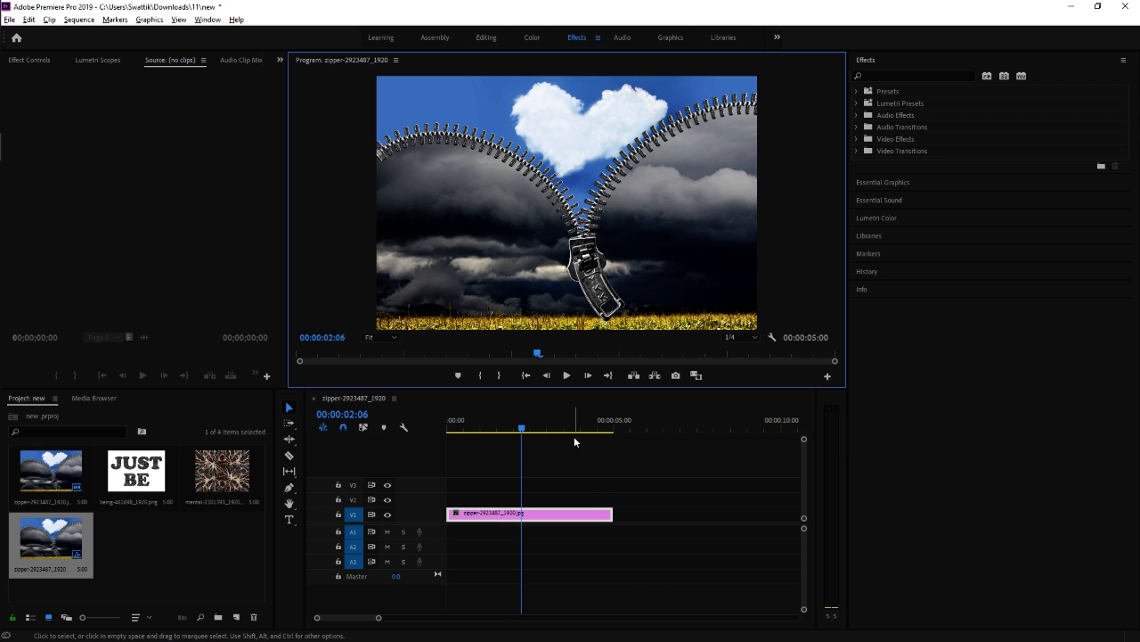
{"action": "left_click_drag", "start_coordinate": [523, 429], "coordinate": [441, 445]}
{"action": "key", "text": "space"}
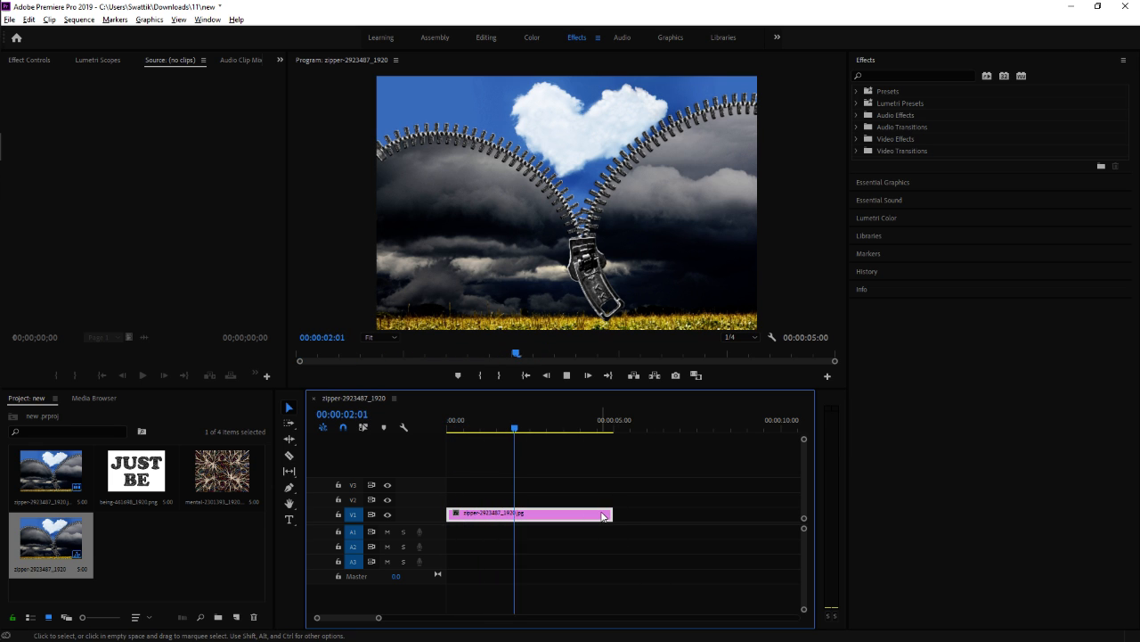
{"action": "key", "text": "space"}
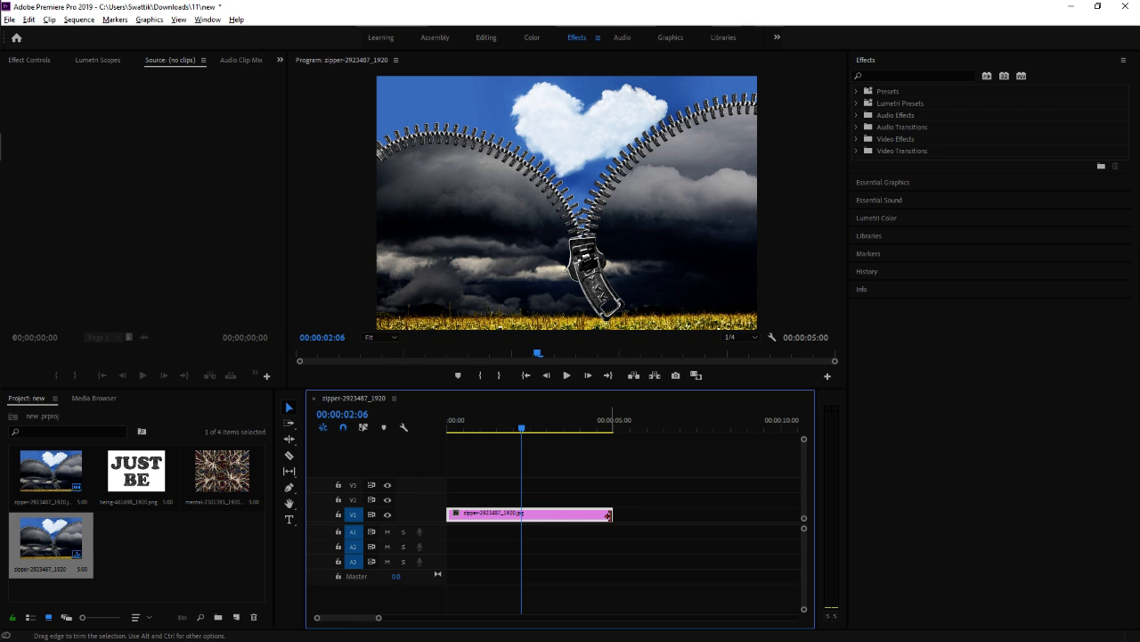
Step: Shorten the zipper clip to 00:00:01:09 and add the JUST BE image directly after it on V1, ending at 00:00:03:00
{"action": "left_click_drag", "start_coordinate": [611, 515], "coordinate": [490, 515]}
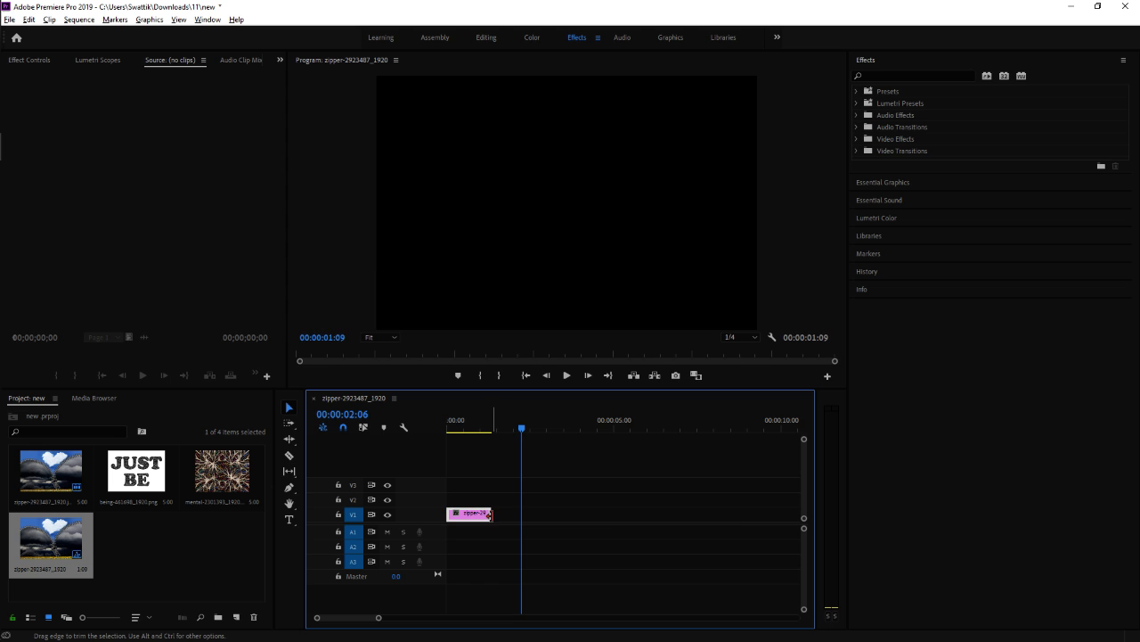
{"action": "left_click_drag", "start_coordinate": [138, 472], "coordinate": [499, 517]}
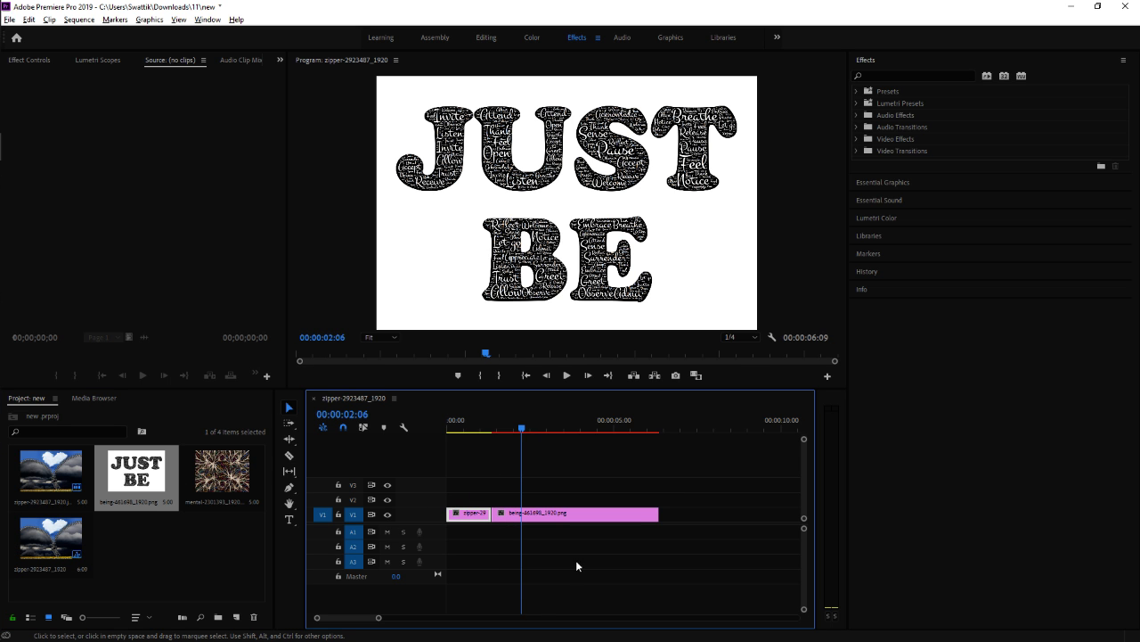
{"action": "left_click_drag", "start_coordinate": [652, 511], "coordinate": [538, 514]}
Step: Add the mental-2301393_1920 image after the JUST BE clip on V1, trimmed to end at 00:00:04:10
{"action": "left_click", "coordinate": [222, 473]}
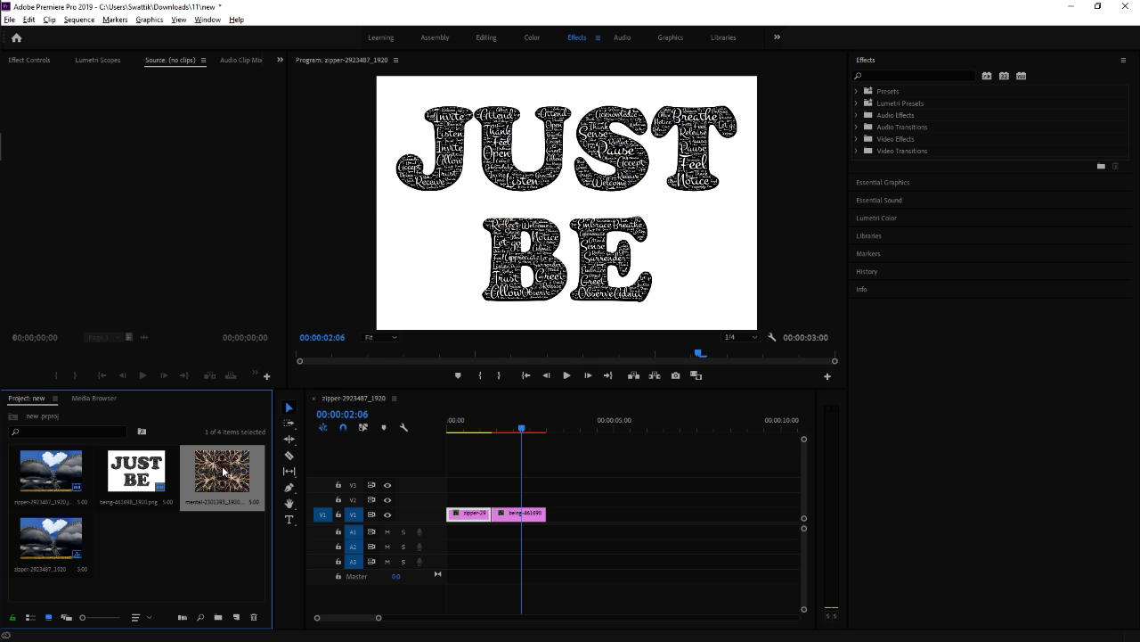
{"action": "left_click_drag", "start_coordinate": [611, 542], "coordinate": [606, 530]}
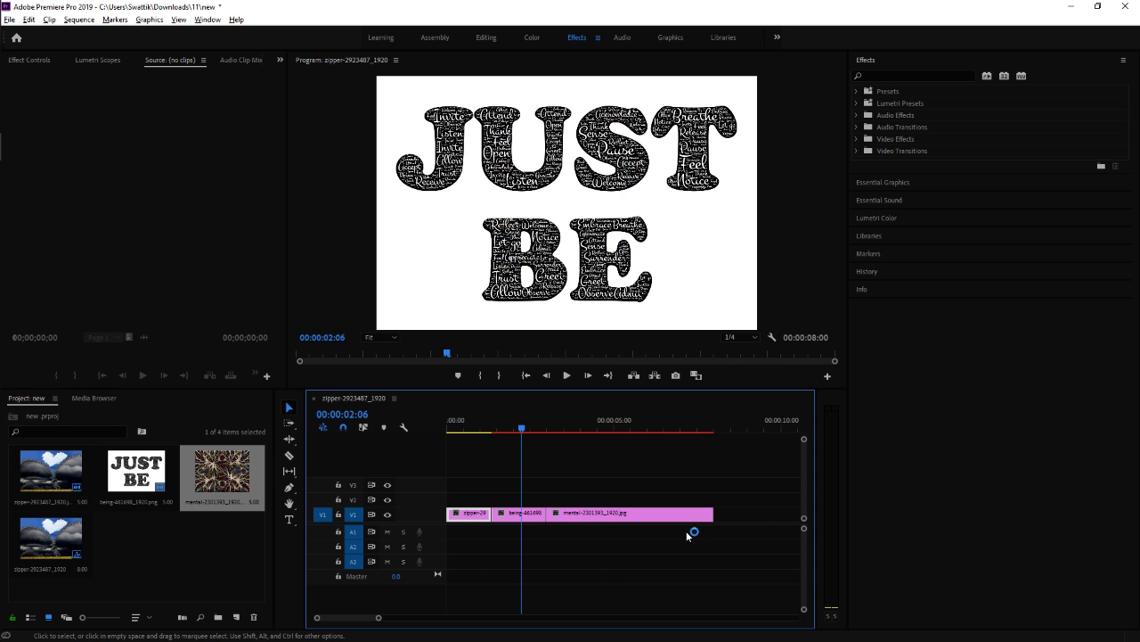
{"action": "left_click_drag", "start_coordinate": [710, 515], "coordinate": [592, 515]}
Step: Play the three-image sequence from its beginning and return the playhead to 00:00:00:00
{"action": "key", "text": "Home"}
{"action": "key", "text": "space"}
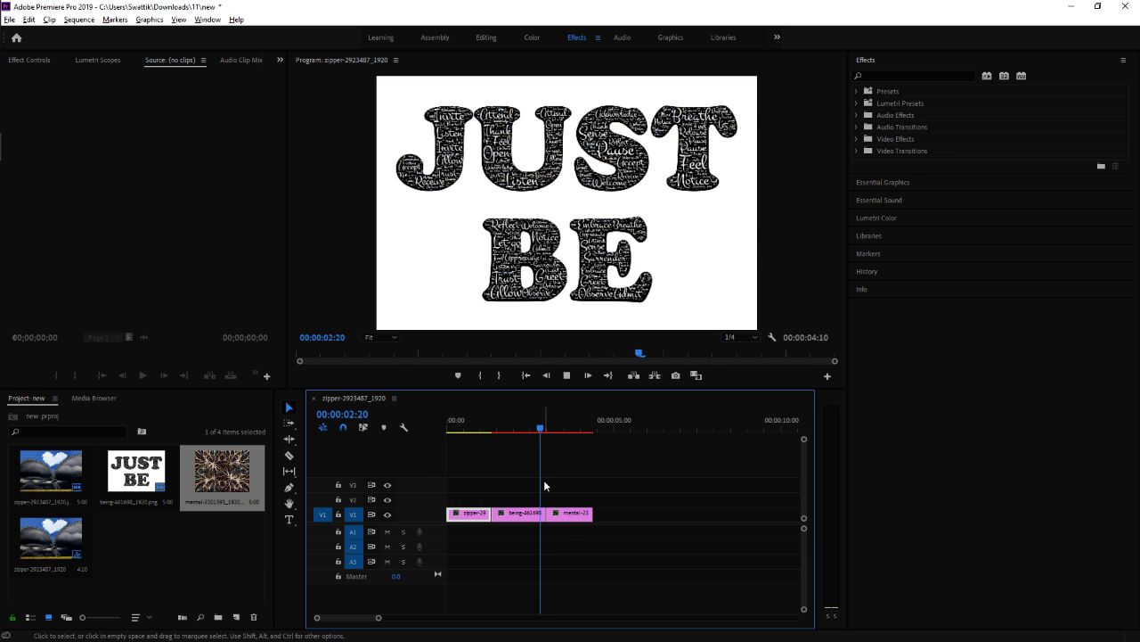
{"action": "key", "text": "space"}
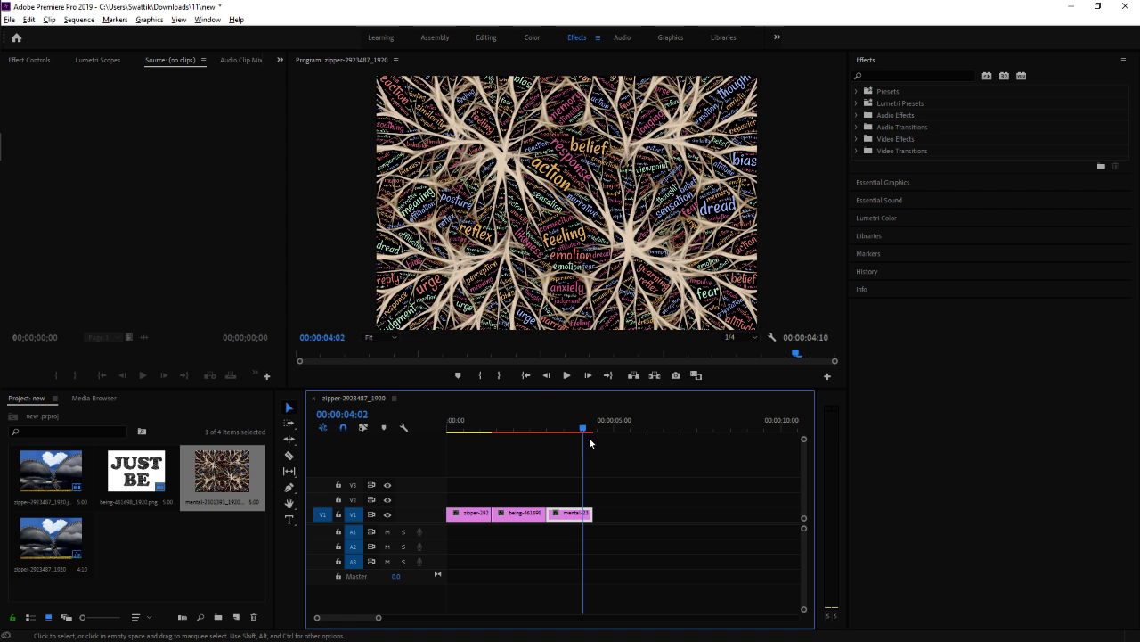
{"action": "left_click_drag", "start_coordinate": [589, 421], "coordinate": [448, 486]}
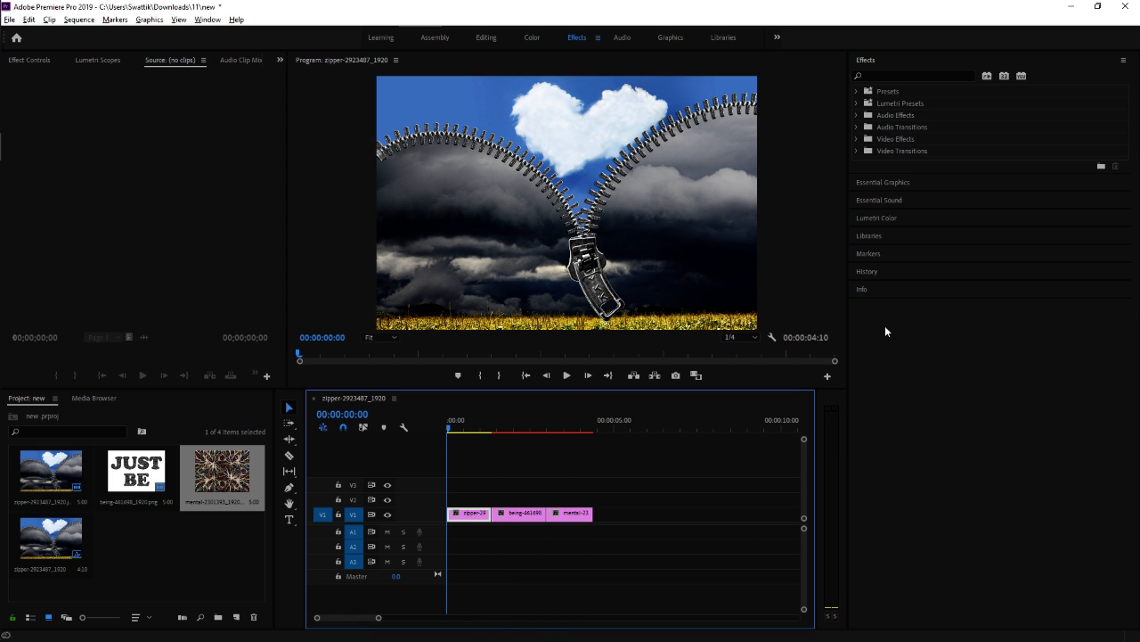
{"action": "left_click", "coordinate": [857, 151]}
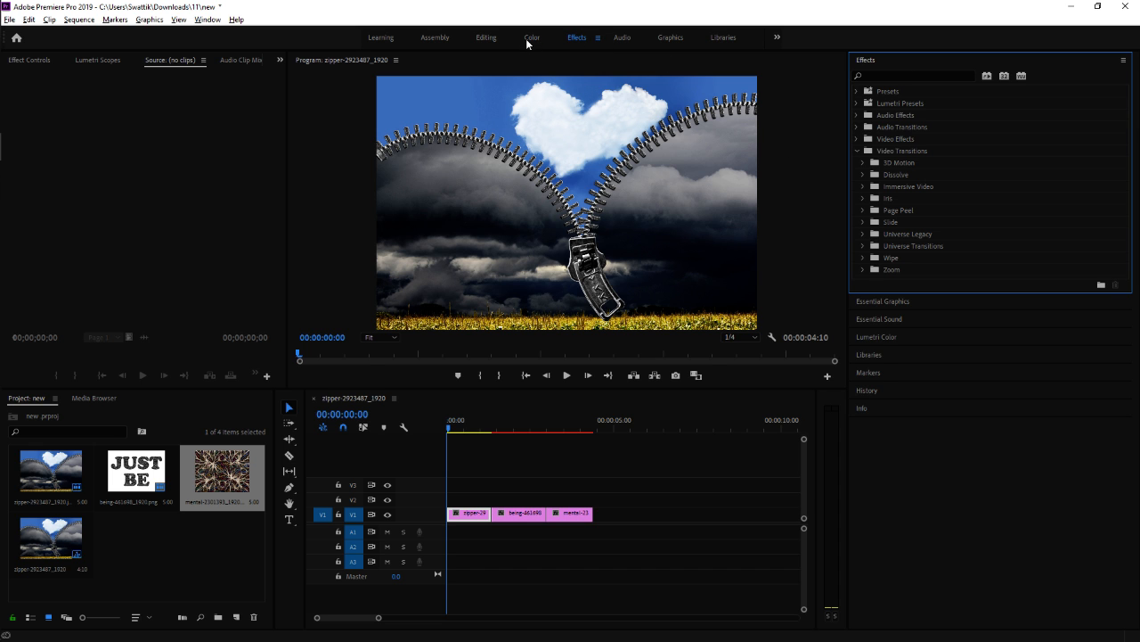
{"action": "left_click", "coordinate": [486, 37]}
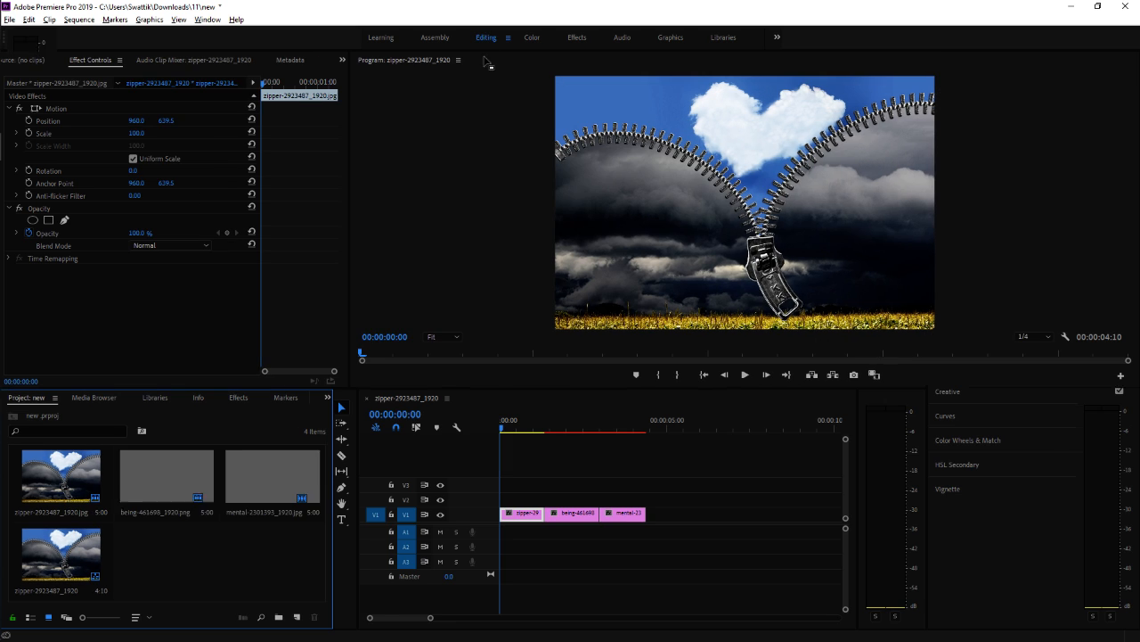
{"action": "left_click", "coordinate": [436, 36]}
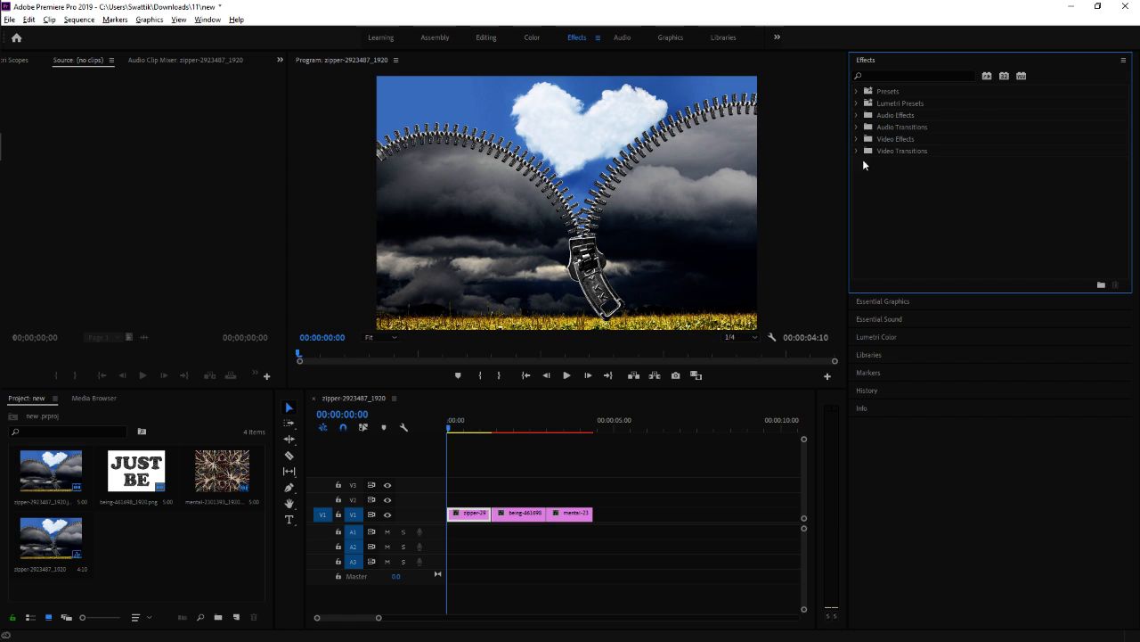
Step: Apply the Band Wipe video transition at the cut between the zipper and JUST BE clips
{"action": "left_click", "coordinate": [486, 515]}
{"action": "left_click", "coordinate": [521, 513]}
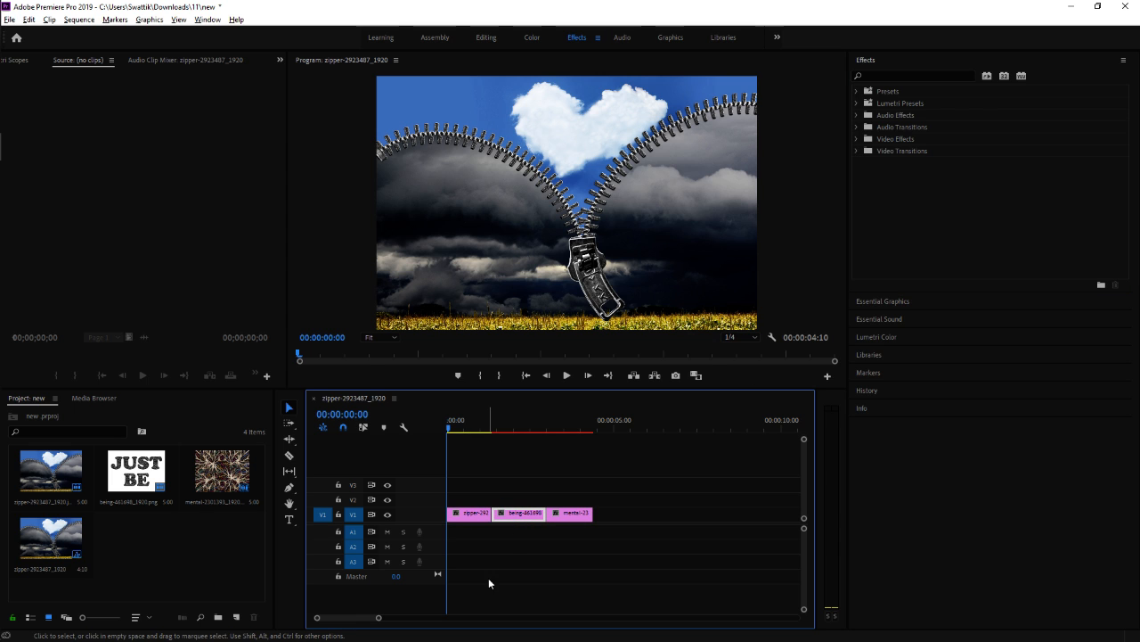
{"action": "left_click", "coordinate": [854, 151]}
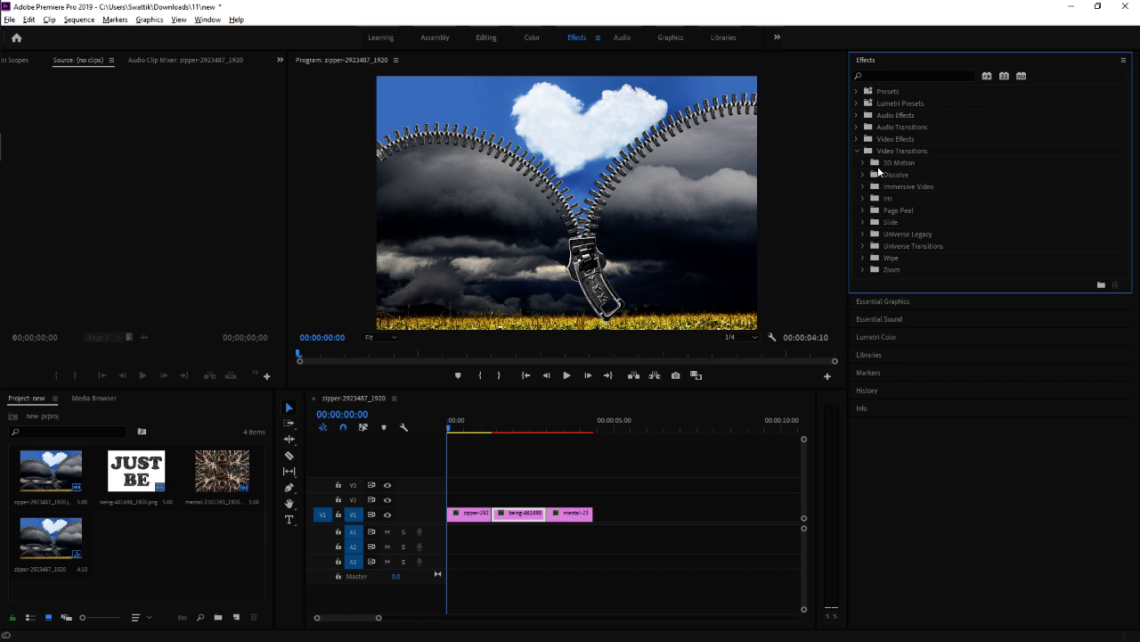
{"action": "left_click", "coordinate": [862, 174]}
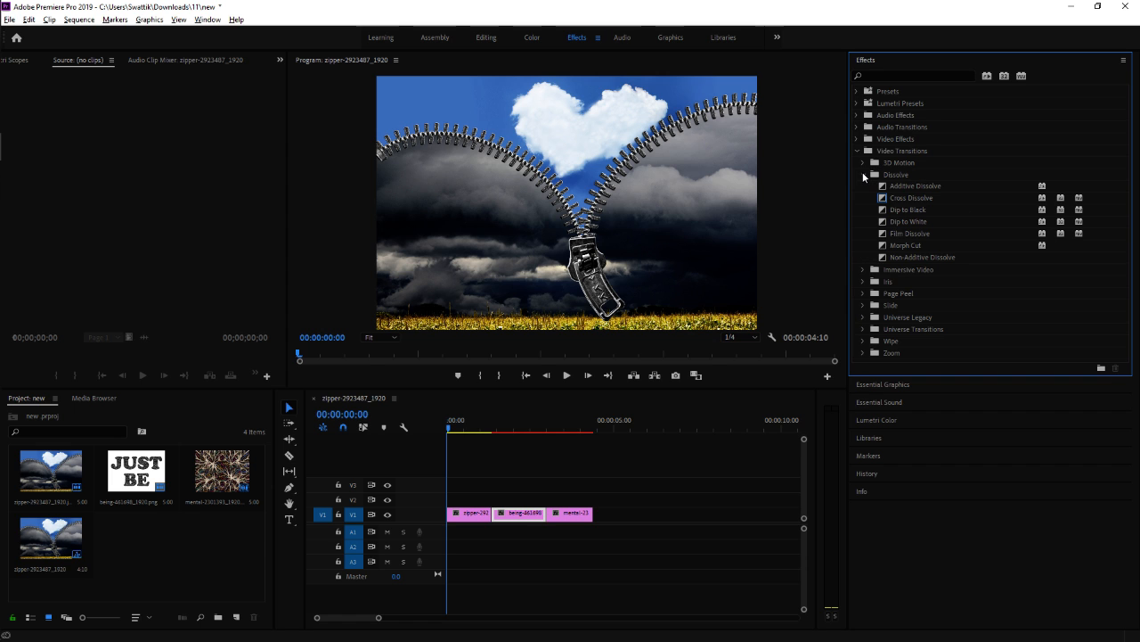
{"action": "left_click", "coordinate": [862, 175]}
{"action": "left_click", "coordinate": [864, 268]}
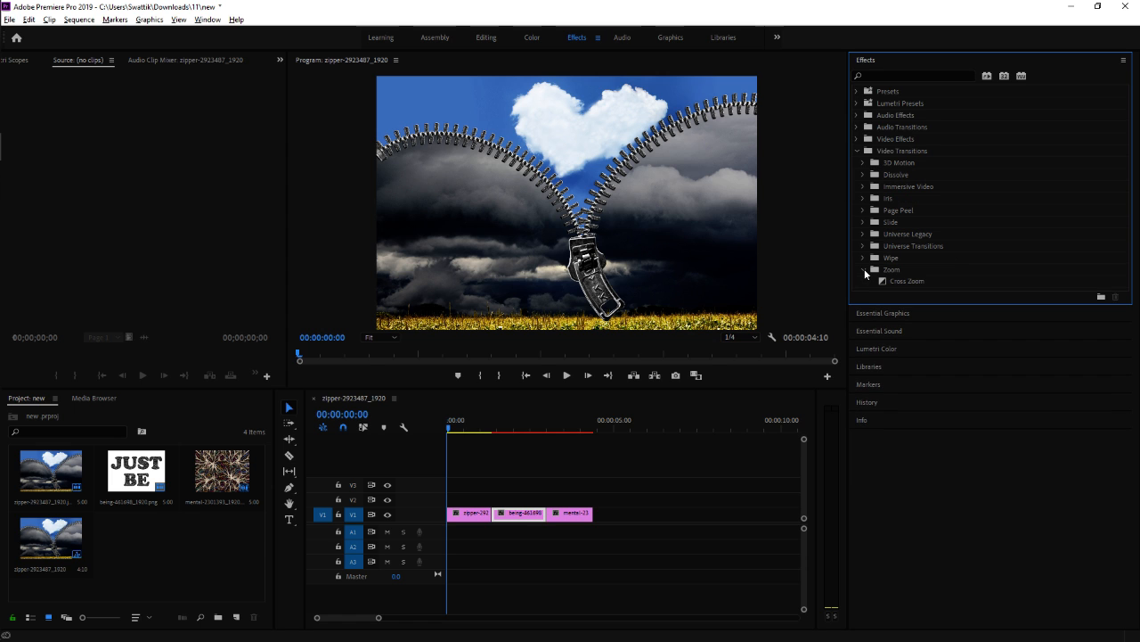
{"action": "left_click", "coordinate": [864, 268]}
{"action": "left_click", "coordinate": [862, 257]}
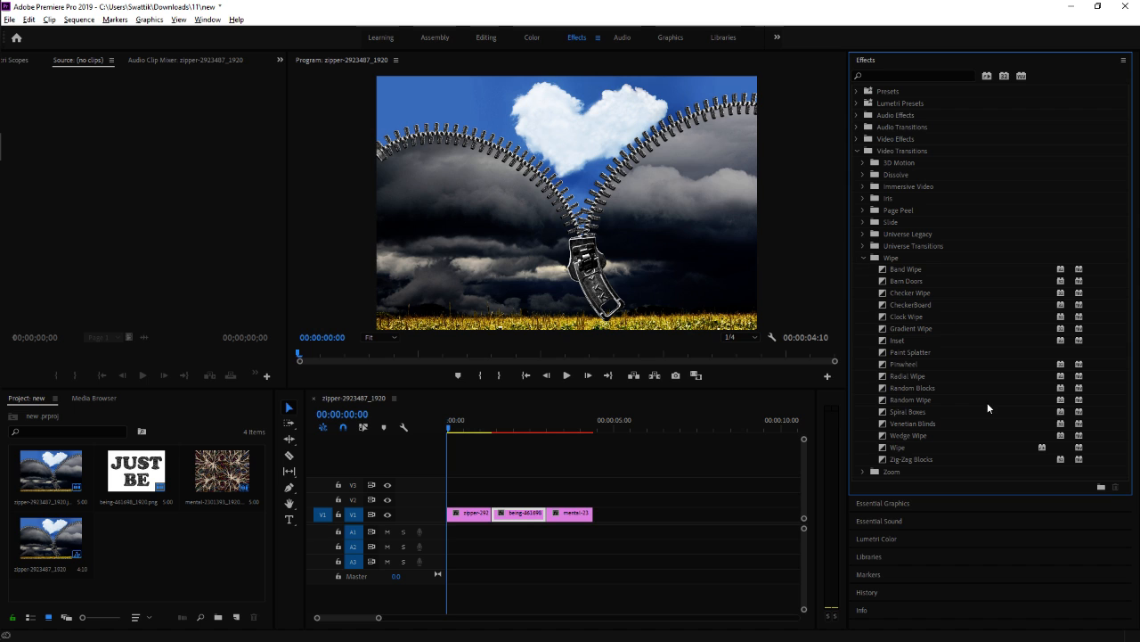
{"action": "left_click_drag", "start_coordinate": [909, 269], "coordinate": [492, 515]}
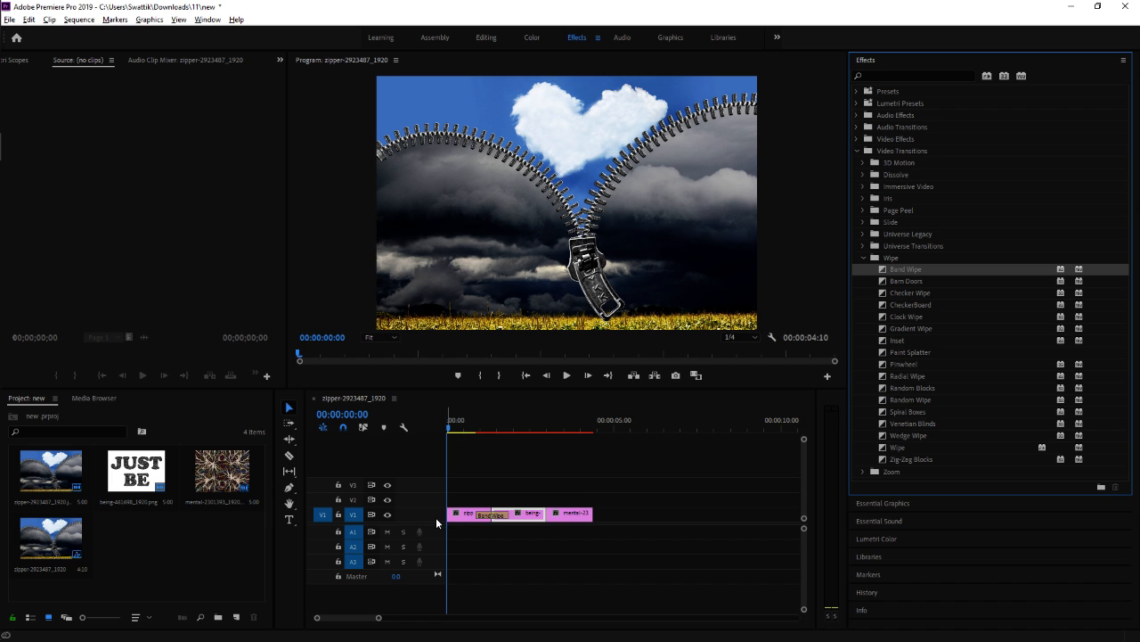
Step: Play the sequence from its beginning to preview the Band Wipe transition
{"action": "scroll", "coordinate": [435, 517], "scroll_direction": "up", "scroll_amount": 3}
{"action": "scroll", "coordinate": [435, 517], "scroll_direction": "down", "scroll_amount": 1}
{"action": "scroll", "coordinate": [489, 505], "scroll_direction": "up", "scroll_amount": 3}
{"action": "scroll", "coordinate": [491, 505], "scroll_direction": "down", "scroll_amount": 2}
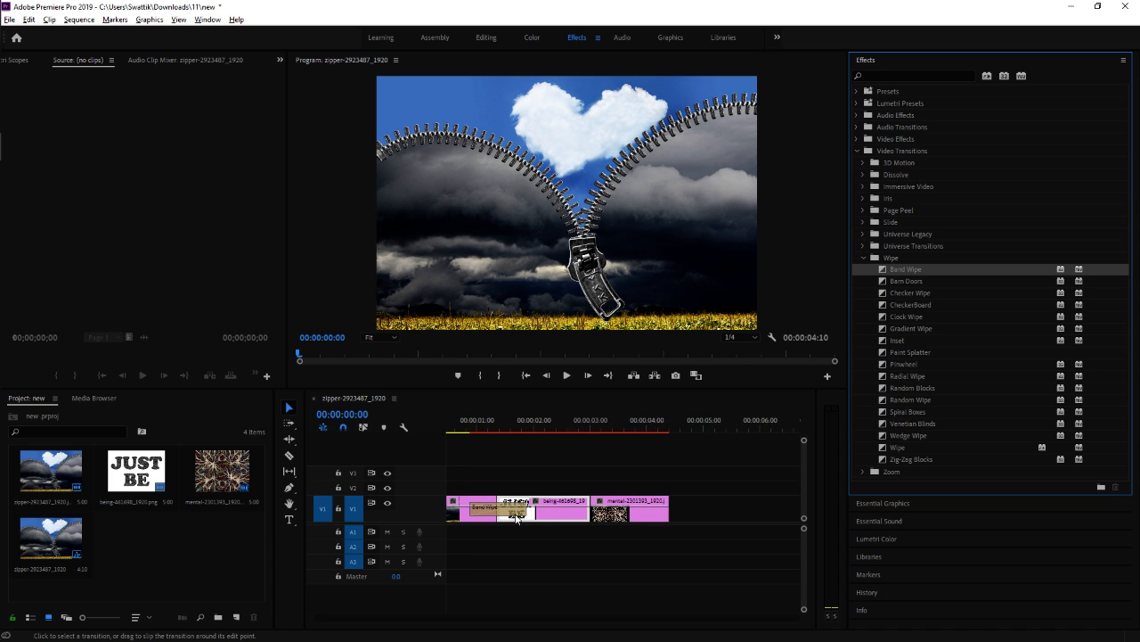
{"action": "scroll", "coordinate": [475, 430], "scroll_direction": "down", "scroll_amount": 4}
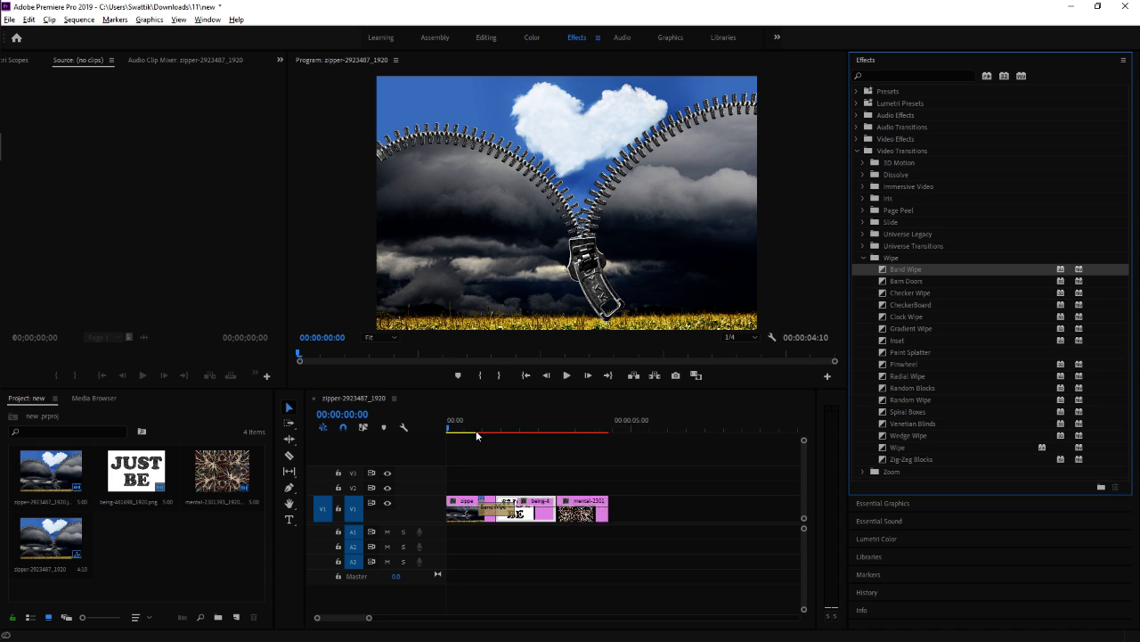
{"action": "key", "text": "space"}
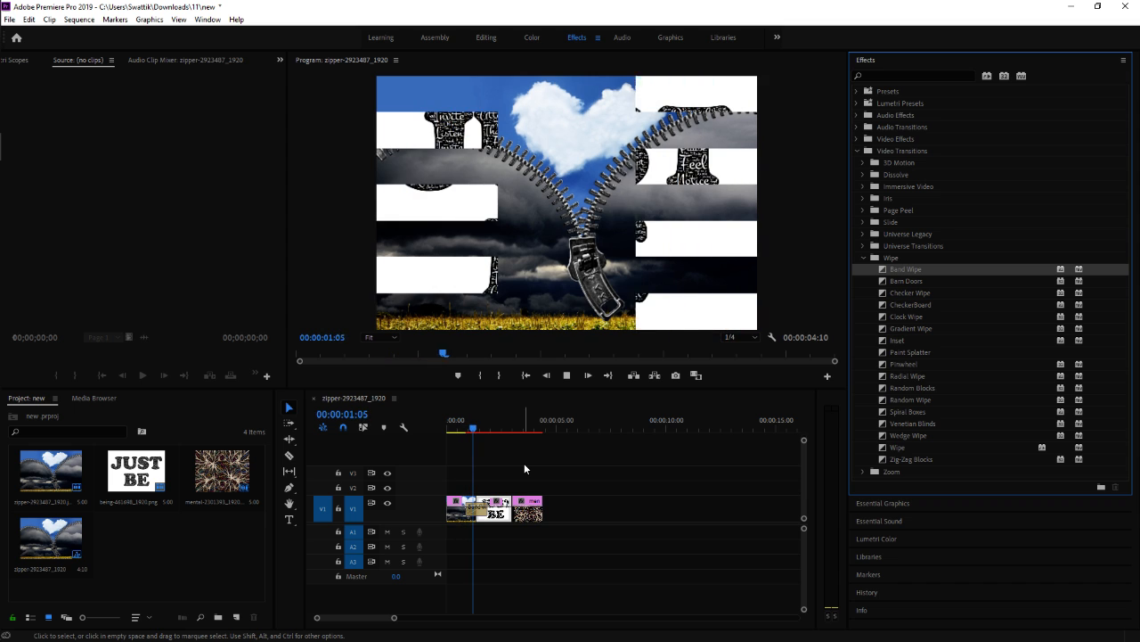
Step: Apply the Barn Doors transition at the cut between the JUST BE and mental-2301393_1920 clips and play it back
{"action": "scroll", "coordinate": [540, 480], "scroll_direction": "up", "scroll_amount": 3}
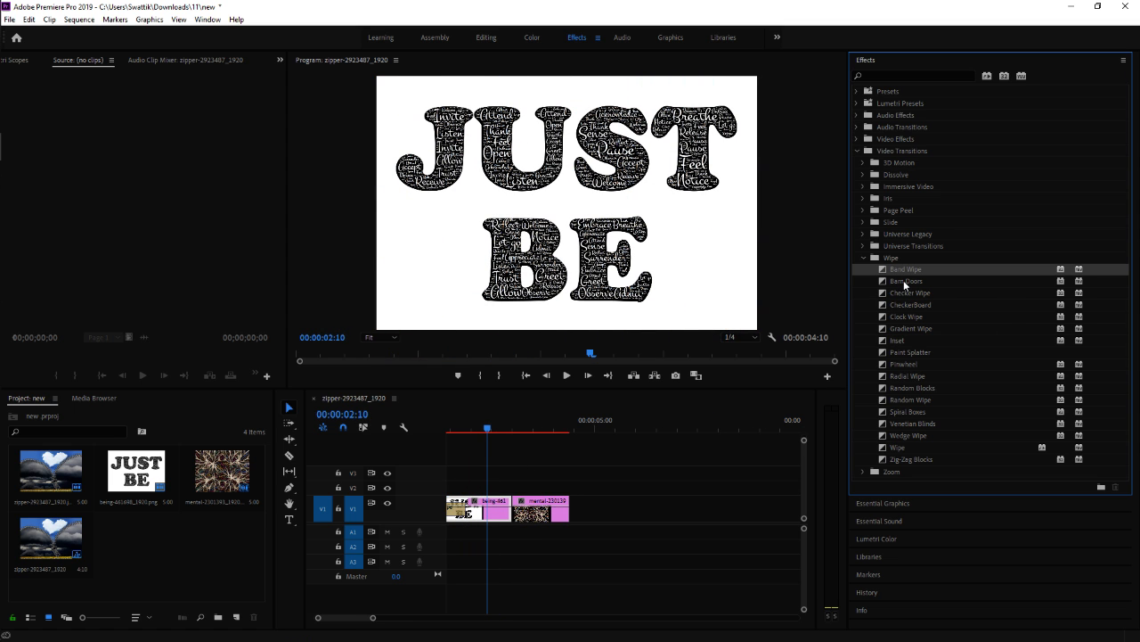
{"action": "left_click_drag", "start_coordinate": [903, 280], "coordinate": [517, 515]}
{"action": "key", "text": "space"}
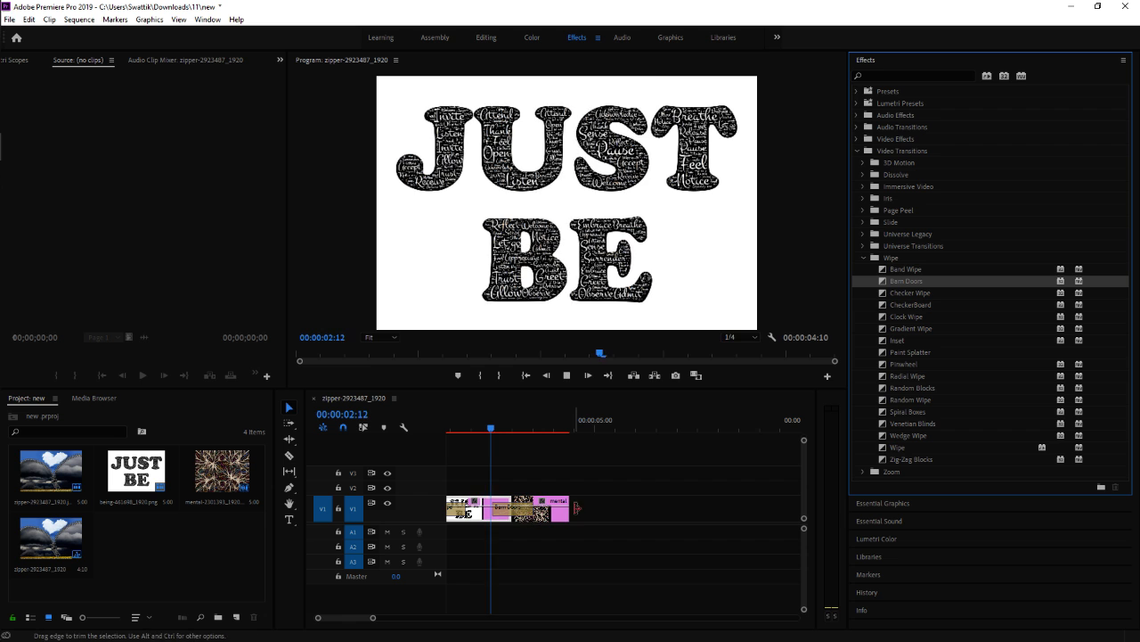
{"action": "key", "text": "space"}
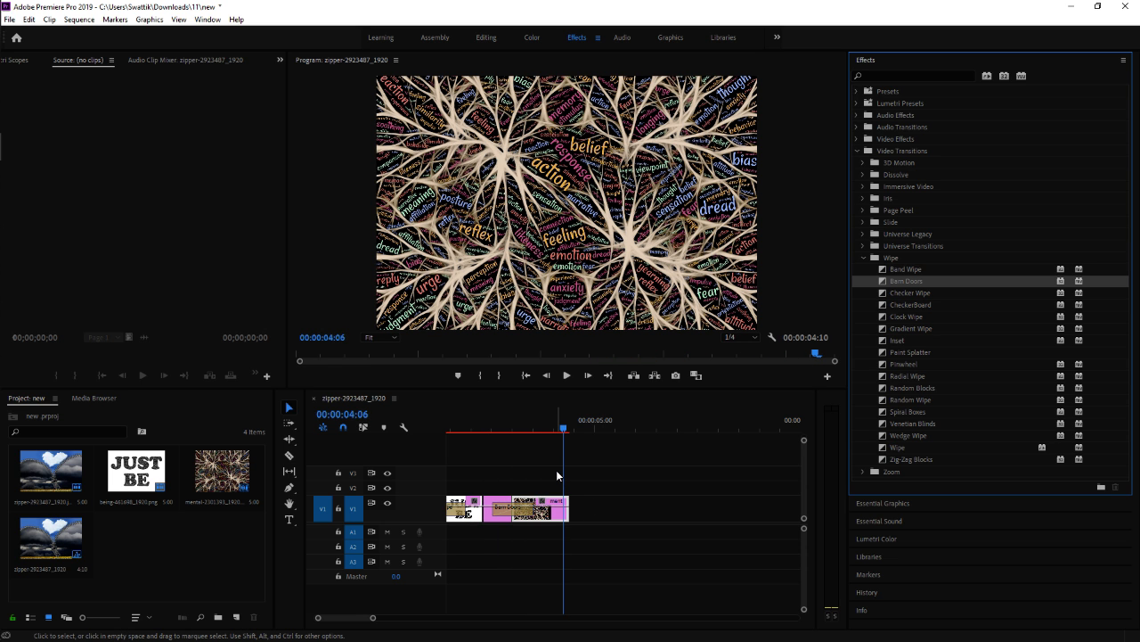
Step: Replay the sequence from near its start to review both wipe transitions
{"action": "scroll", "coordinate": [557, 471], "scroll_direction": "down", "scroll_amount": 1}
{"action": "scroll", "coordinate": [556, 471], "scroll_direction": "up", "scroll_amount": 2}
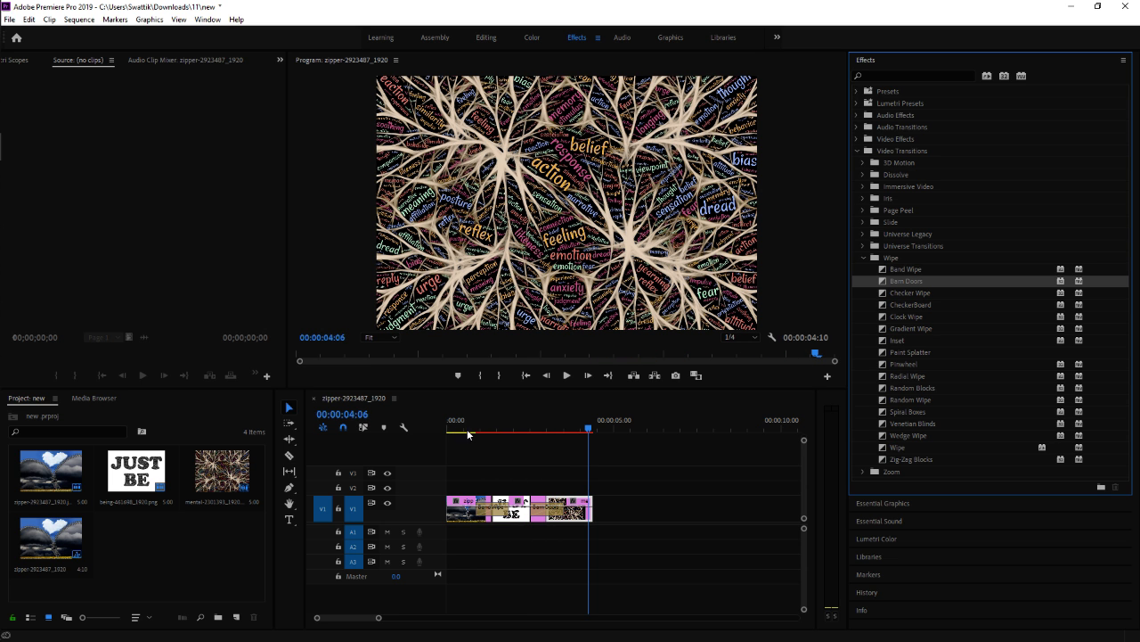
{"action": "left_click_drag", "start_coordinate": [478, 421], "coordinate": [447, 421]}
{"action": "key", "text": "space"}
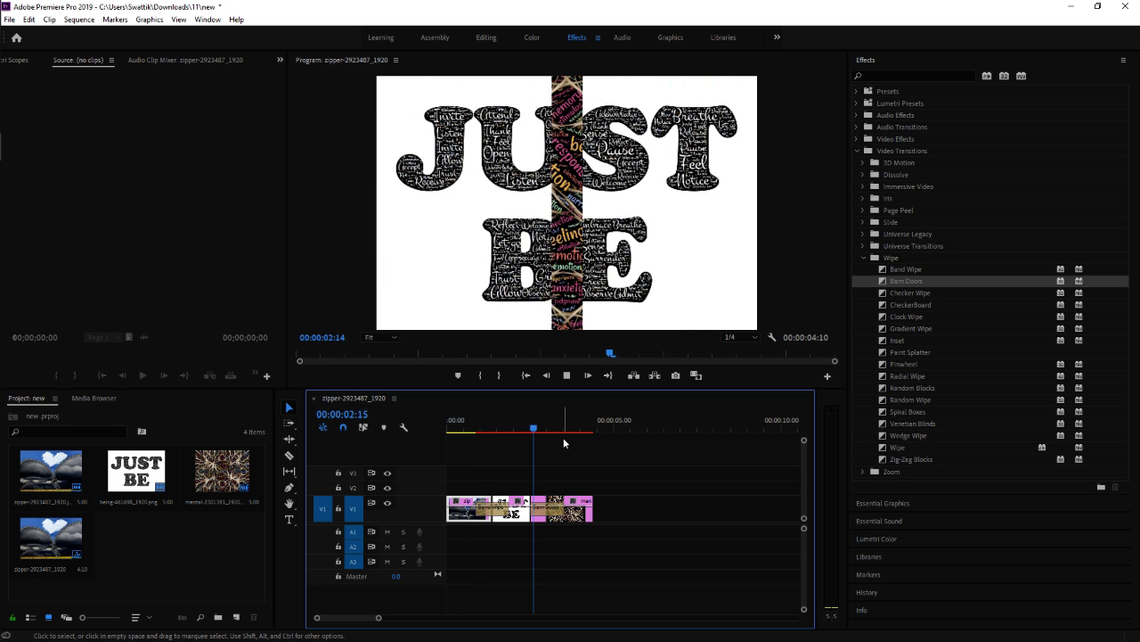
{"action": "key", "text": "space"}
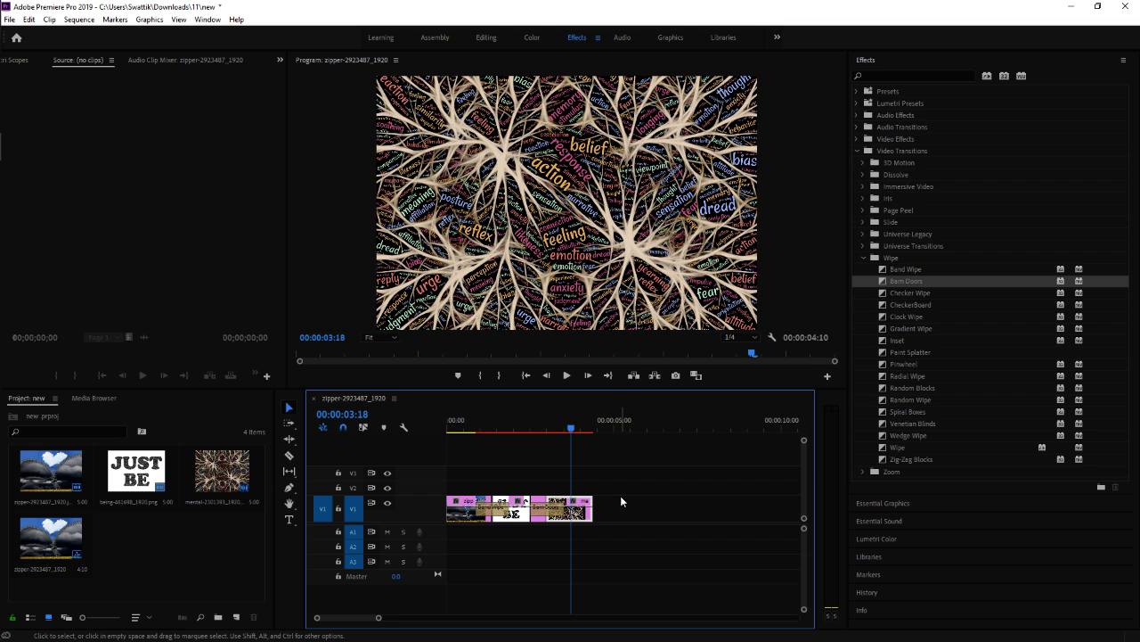
{"action": "left_click_drag", "start_coordinate": [575, 429], "coordinate": [456, 460]}
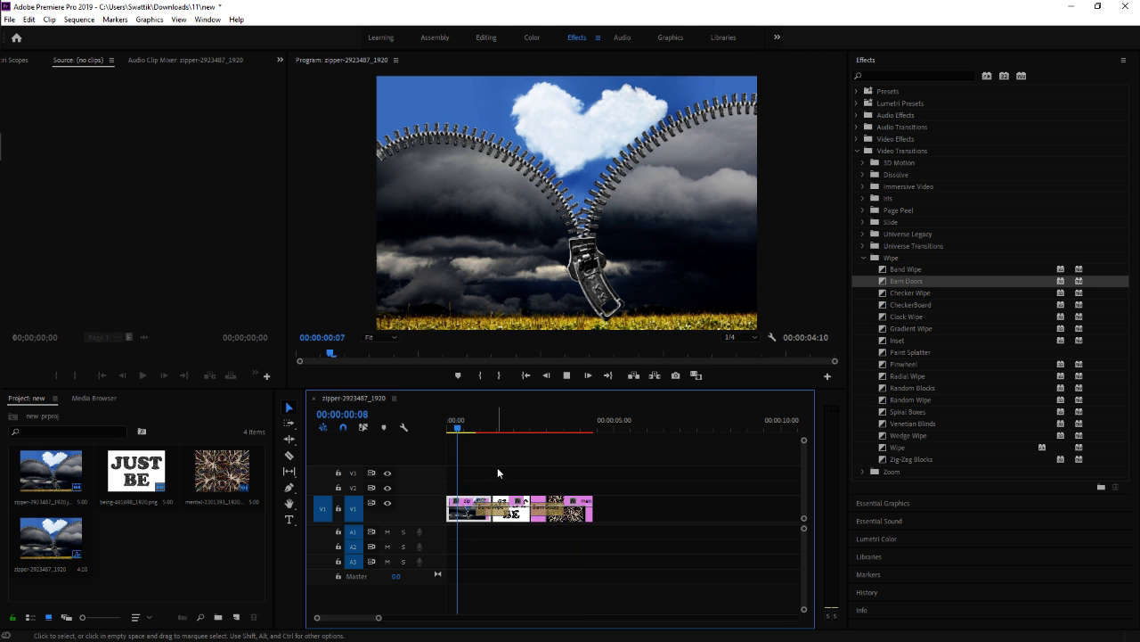
{"action": "key", "text": "space"}
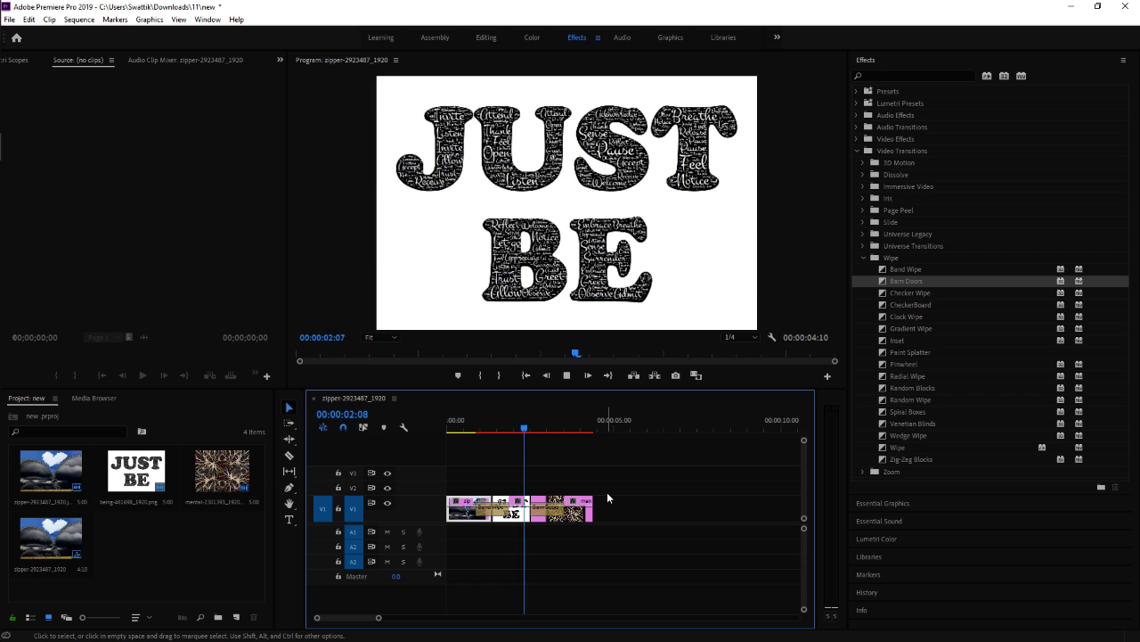
{"action": "key", "text": "space"}
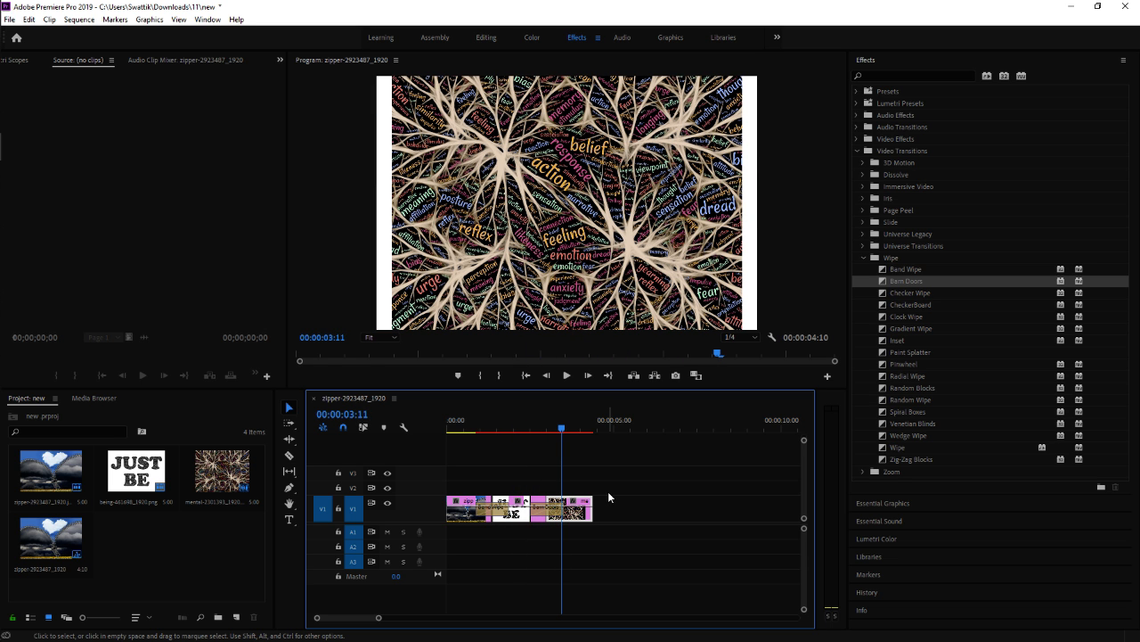
Step: Move the playhead to 00:00:00:19 and undo the Barn Doors transition before the mental-2301393_1920 clip
{"action": "left_click", "coordinate": [453, 434]}
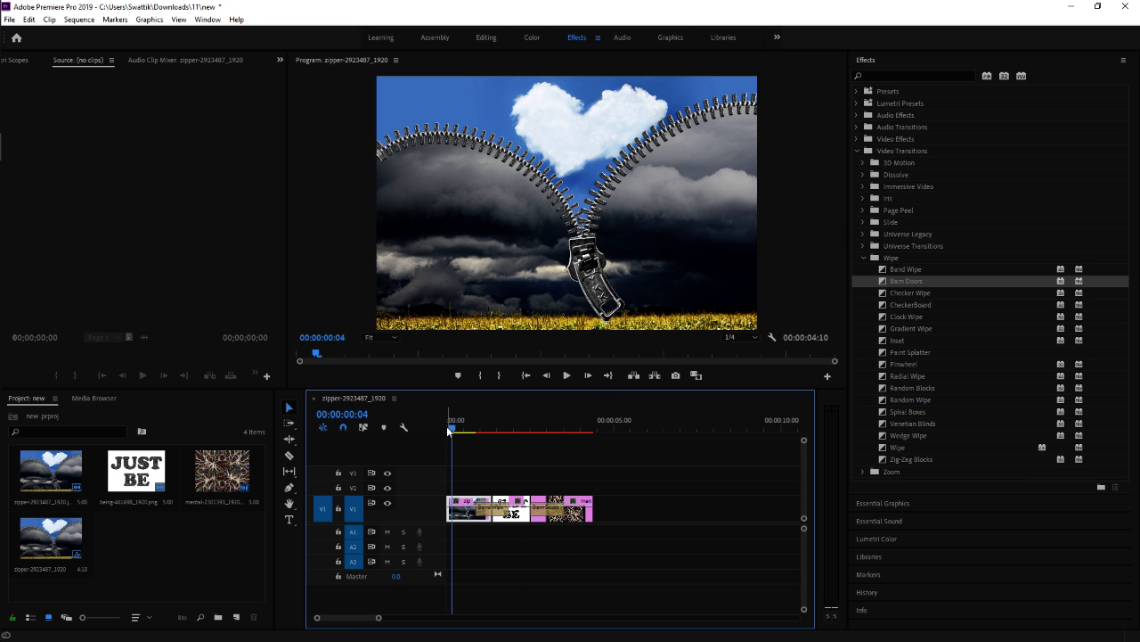
{"action": "left_click_drag", "start_coordinate": [448, 426], "coordinate": [475, 435]}
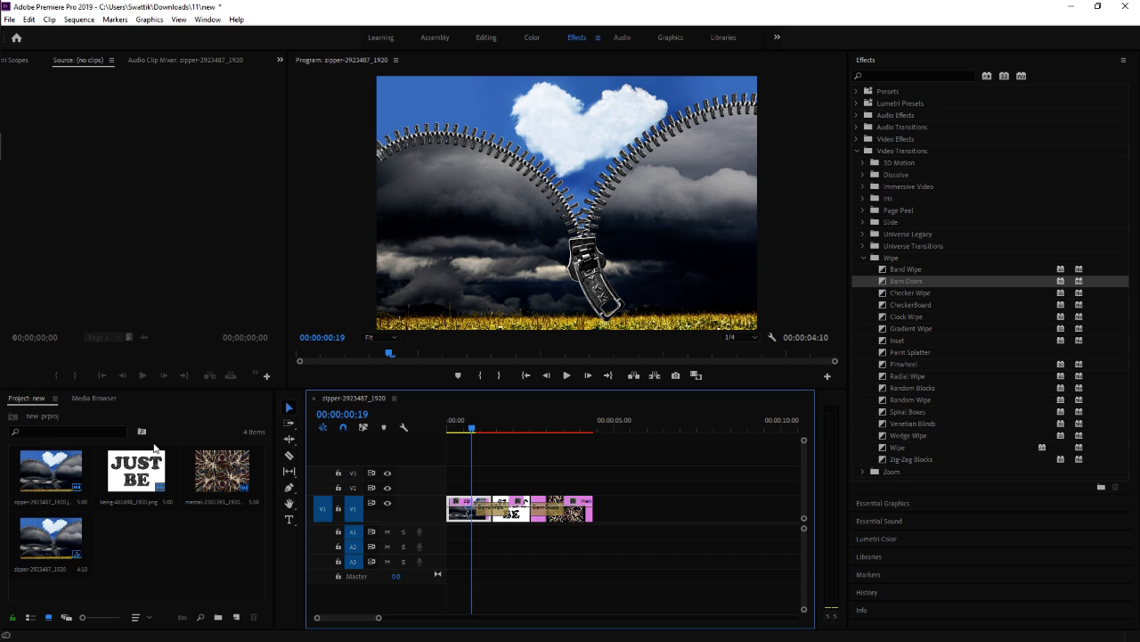
{"action": "key", "text": "ctrl+z"}
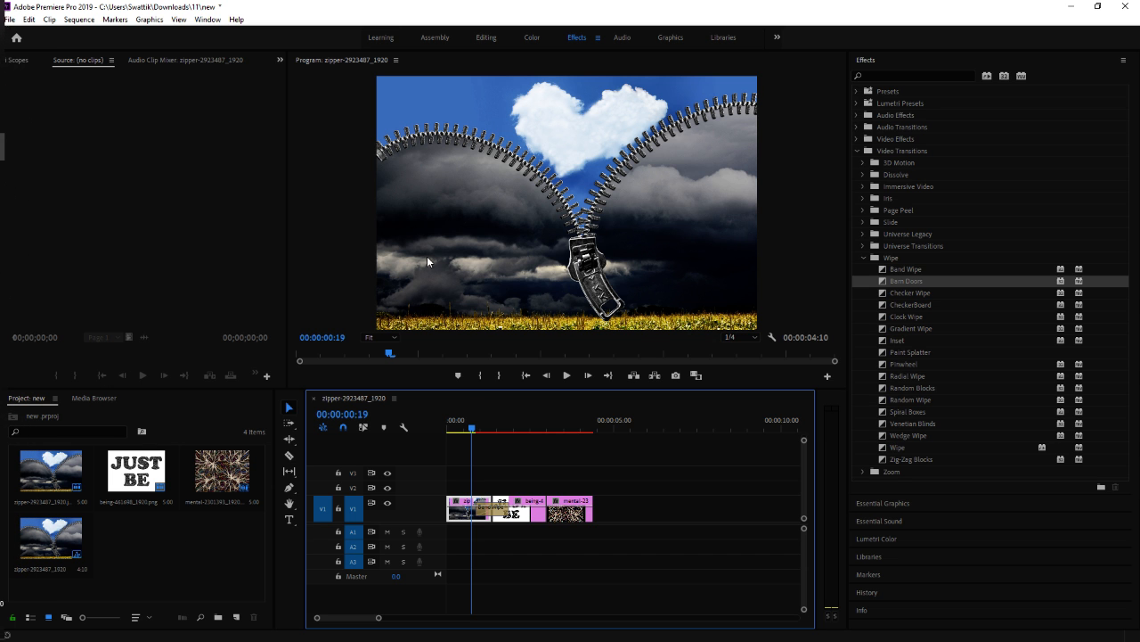